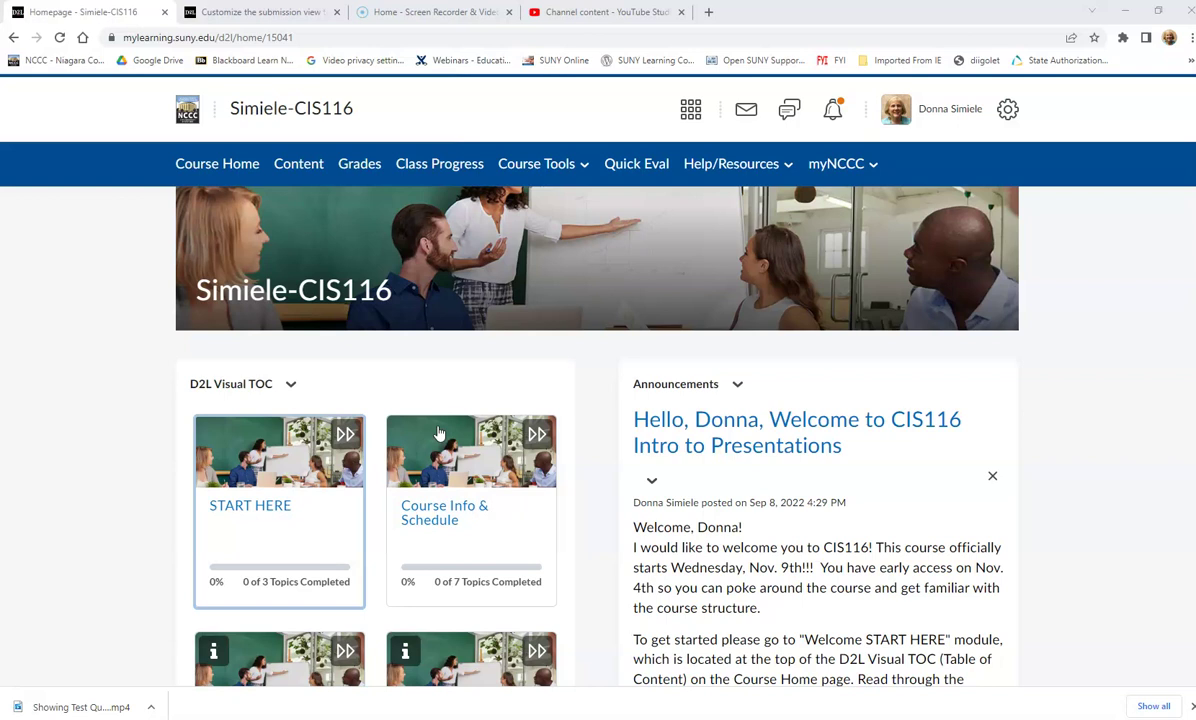
Open the Mod 3 Quiz for editing from the course's list of quizzes
{"action": "left_click", "coordinate": [543, 165]}
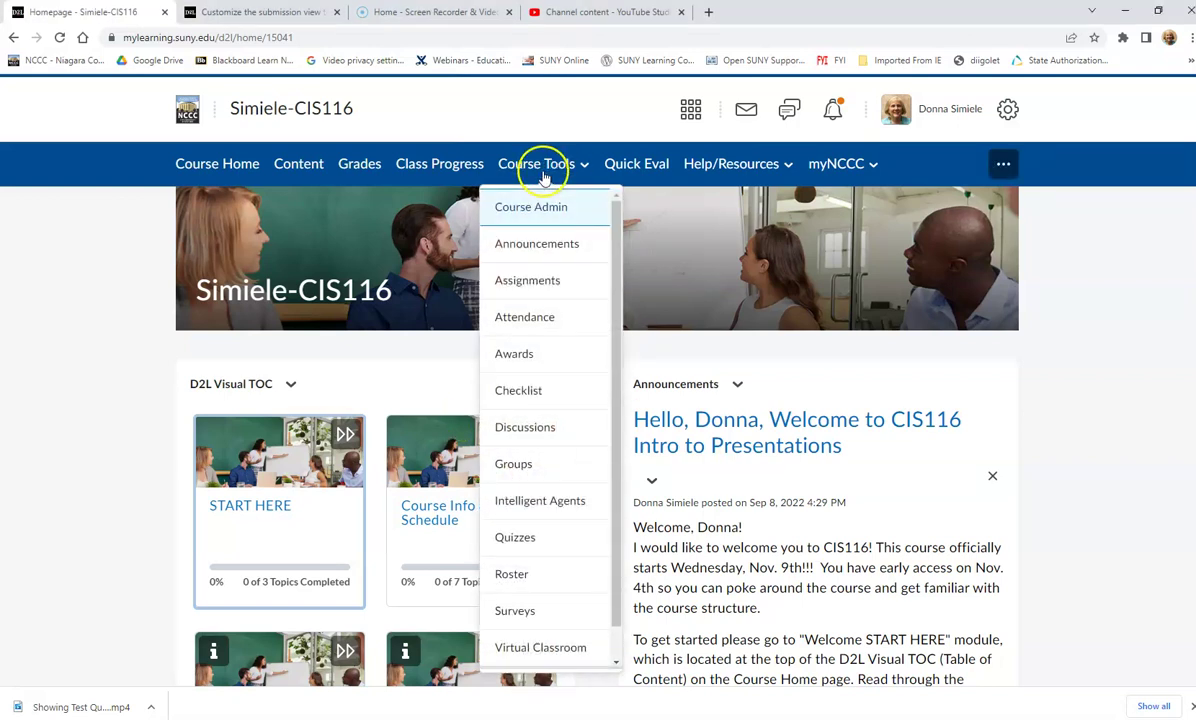
{"action": "left_click", "coordinate": [538, 541]}
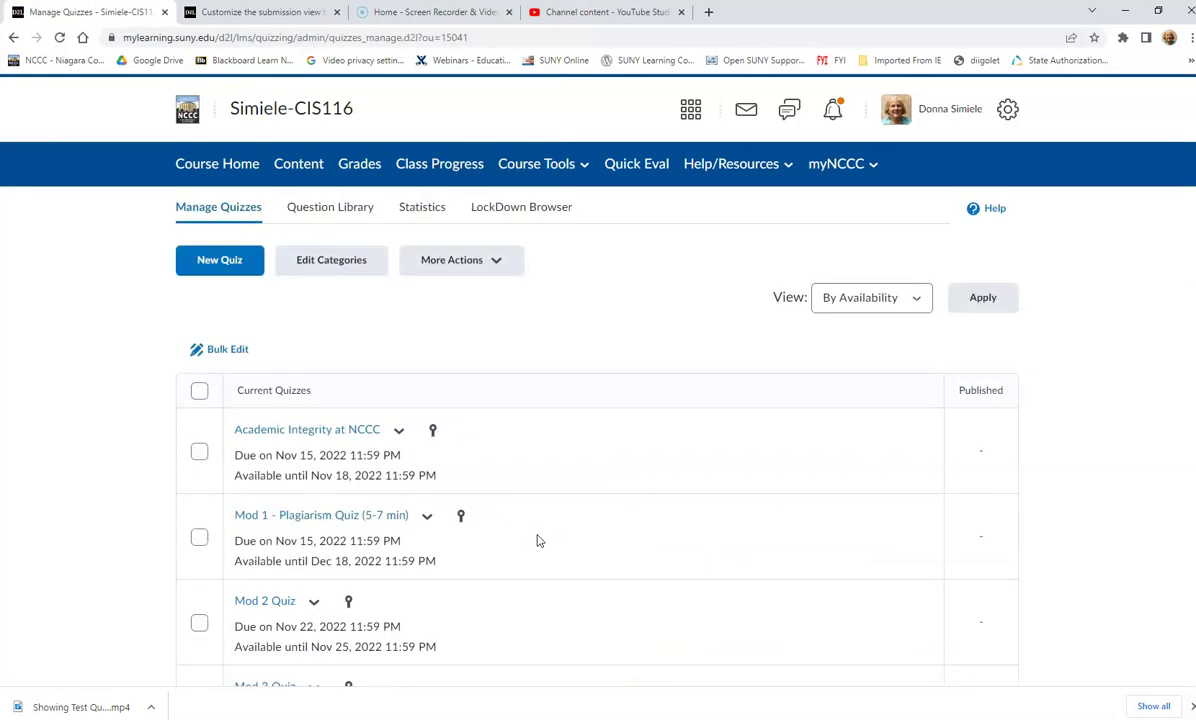
{"action": "scroll", "coordinate": [533, 530], "scroll_direction": "down", "scroll_amount": 1}
{"action": "scroll", "coordinate": [530, 520], "scroll_direction": "down", "scroll_amount": 2}
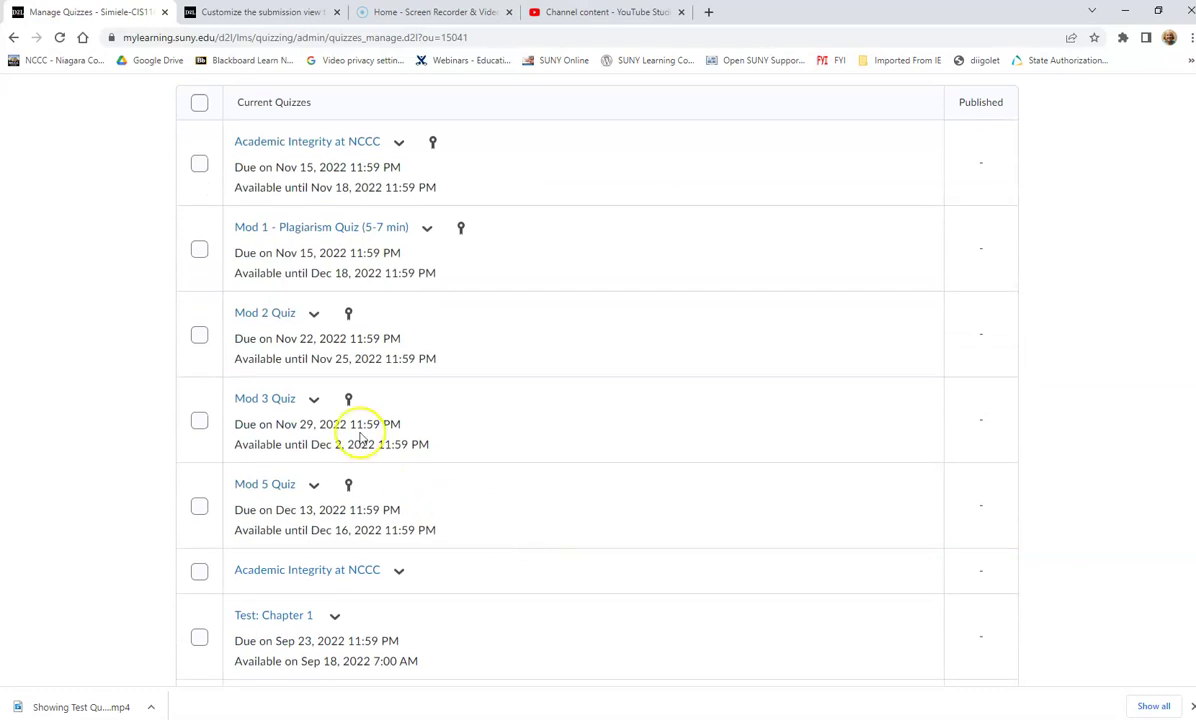
{"action": "left_click", "coordinate": [313, 399]}
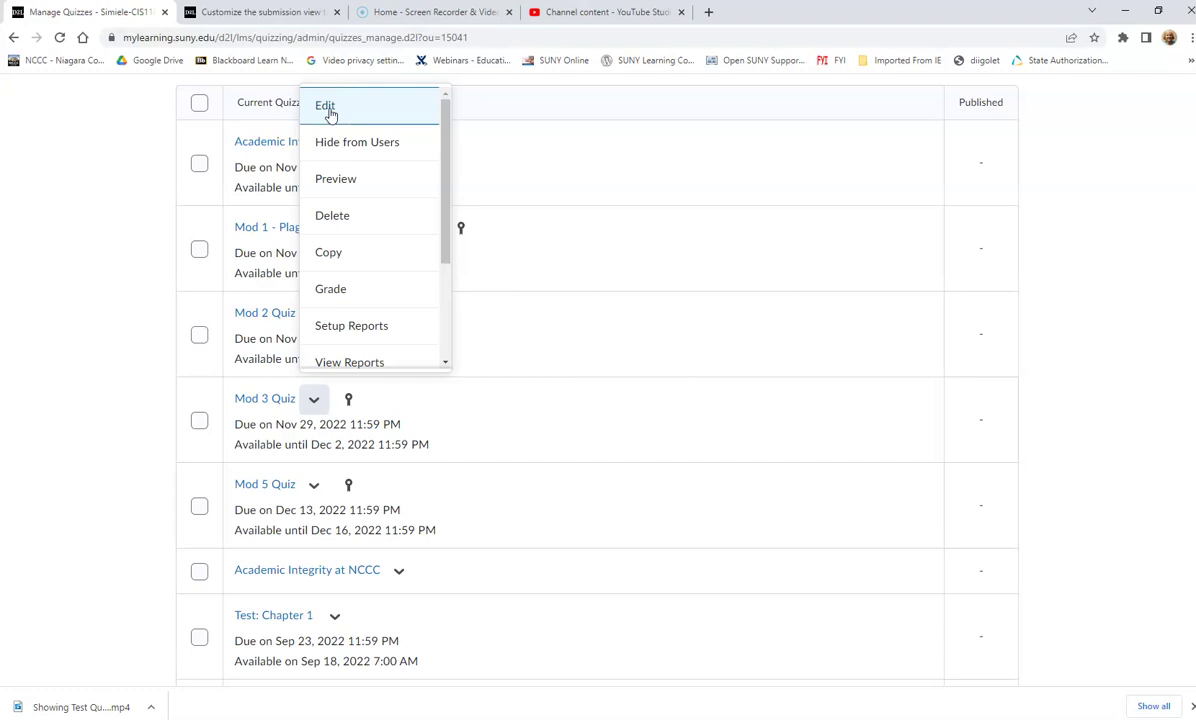
{"action": "left_click", "coordinate": [330, 113]}
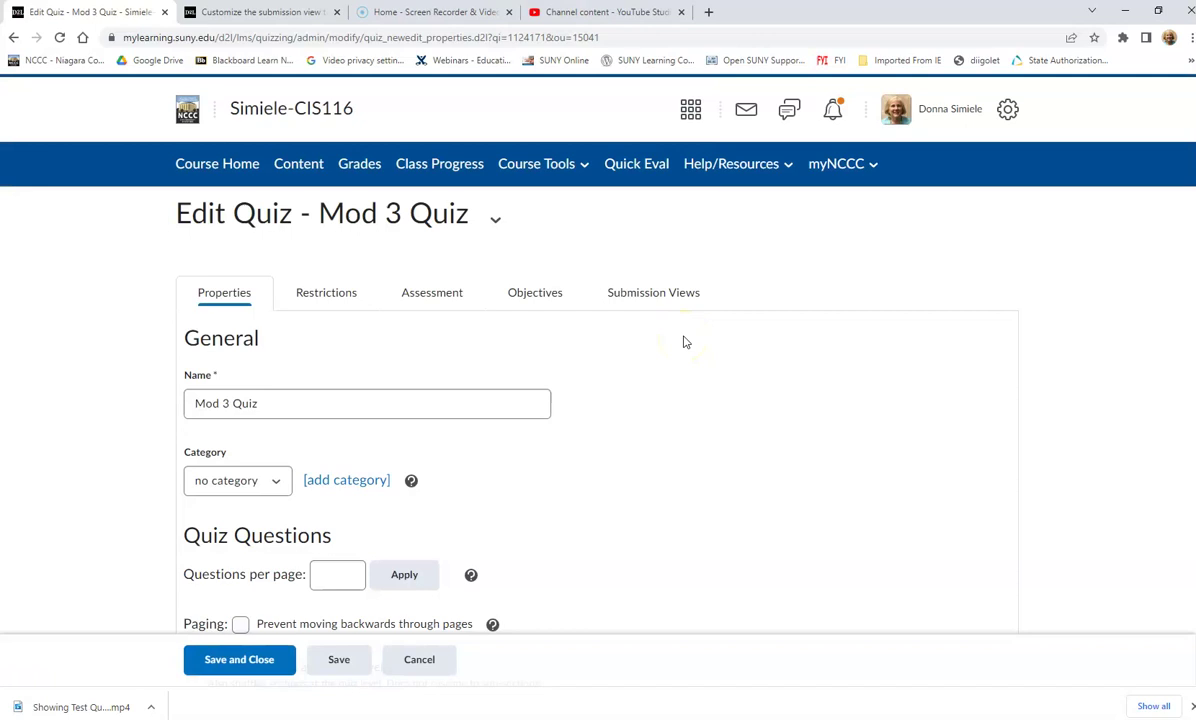
Review the quiz's assessment settings for auto-publishing, grade item and grade book synchronization
{"action": "scroll", "coordinate": [685, 342], "scroll_direction": "down", "scroll_amount": 2}
{"action": "scroll", "coordinate": [680, 340], "scroll_direction": "up", "scroll_amount": 2}
{"action": "left_click", "coordinate": [430, 293]}
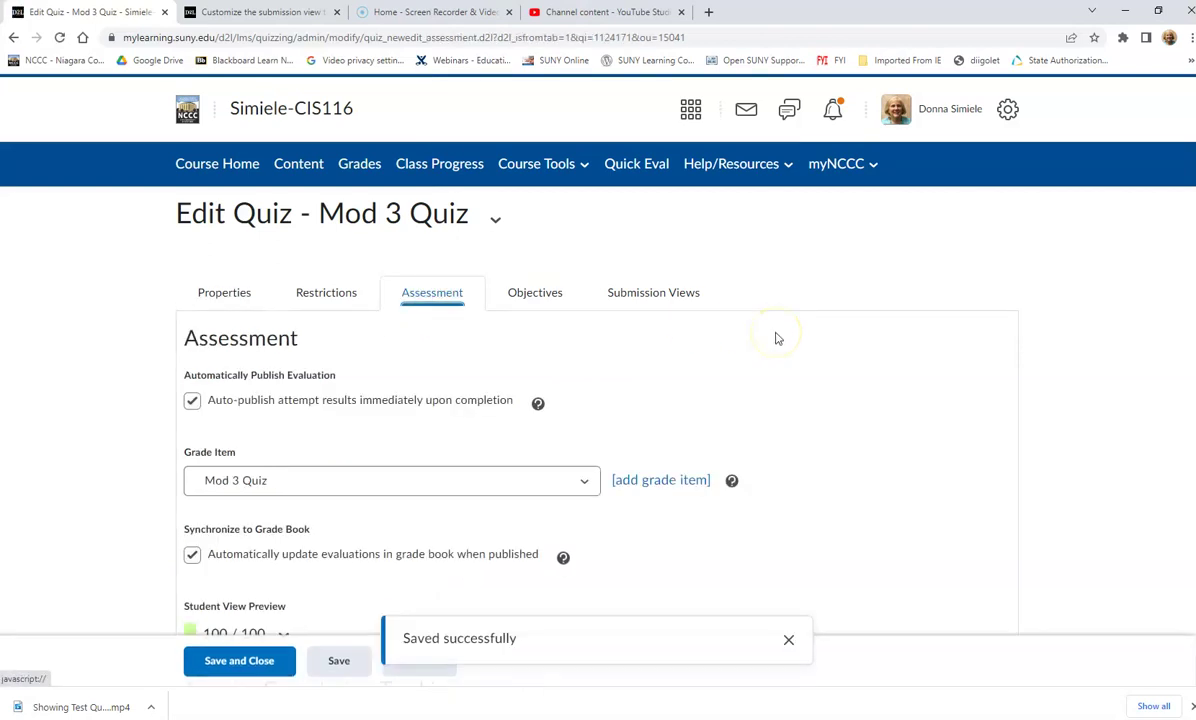
{"action": "scroll", "coordinate": [776, 338], "scroll_direction": "down", "scroll_amount": 2}
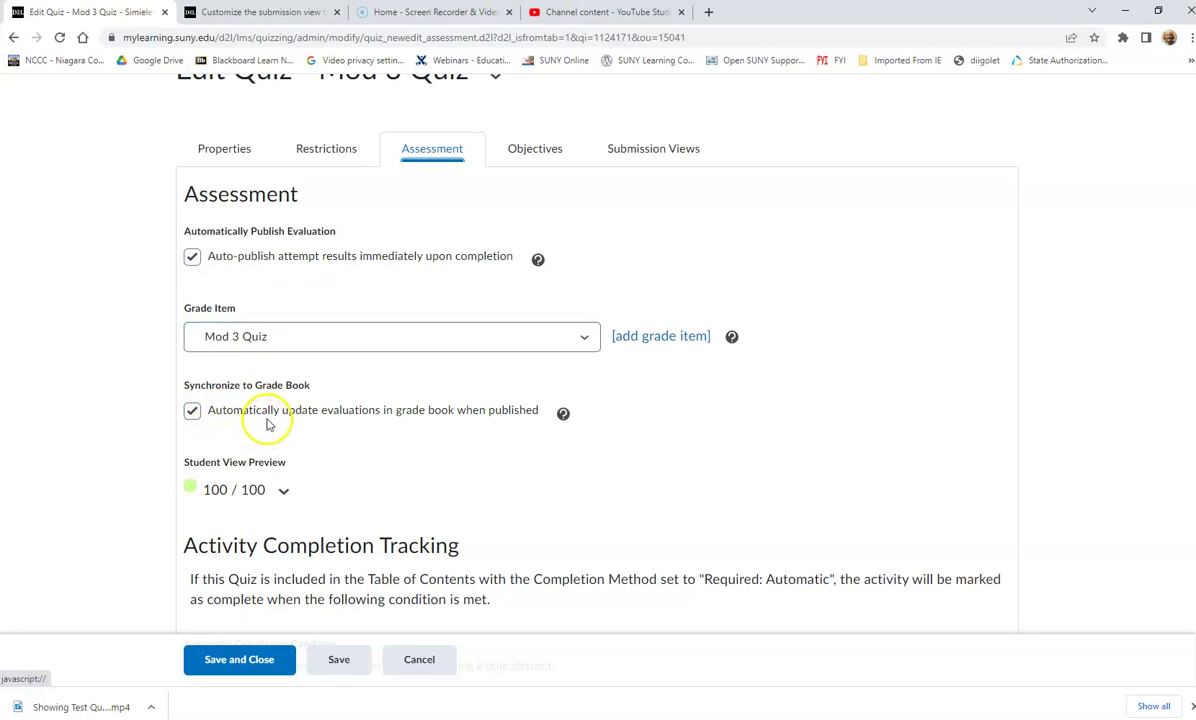
{"action": "double_click", "coordinate": [355, 414]}
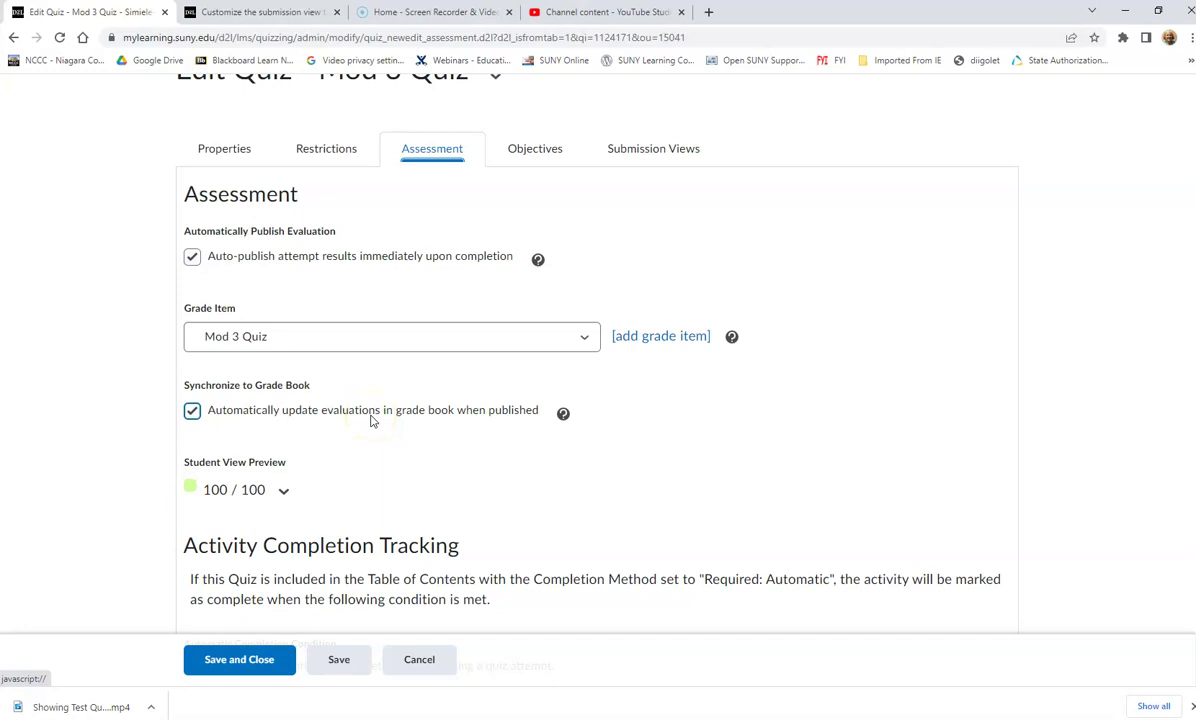
{"action": "left_click", "coordinate": [310, 388]}
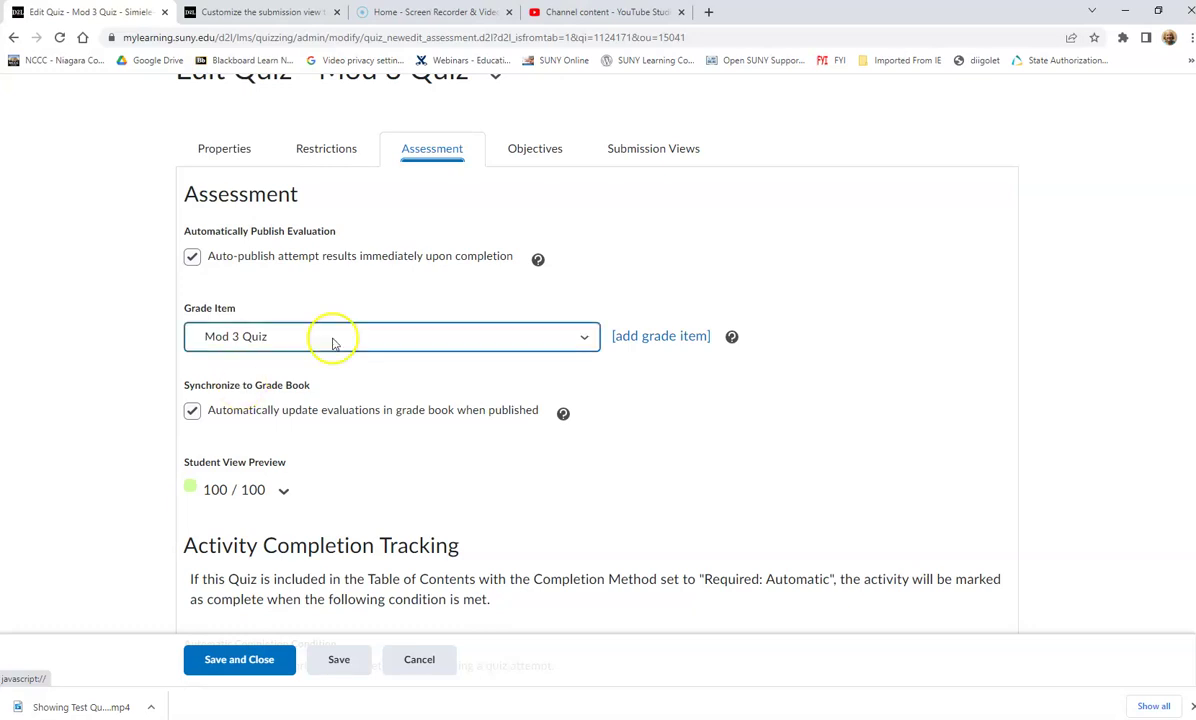
Examine the message and question display settings of the quiz's default submission view, leaving it without saving
{"action": "left_click", "coordinate": [663, 149]}
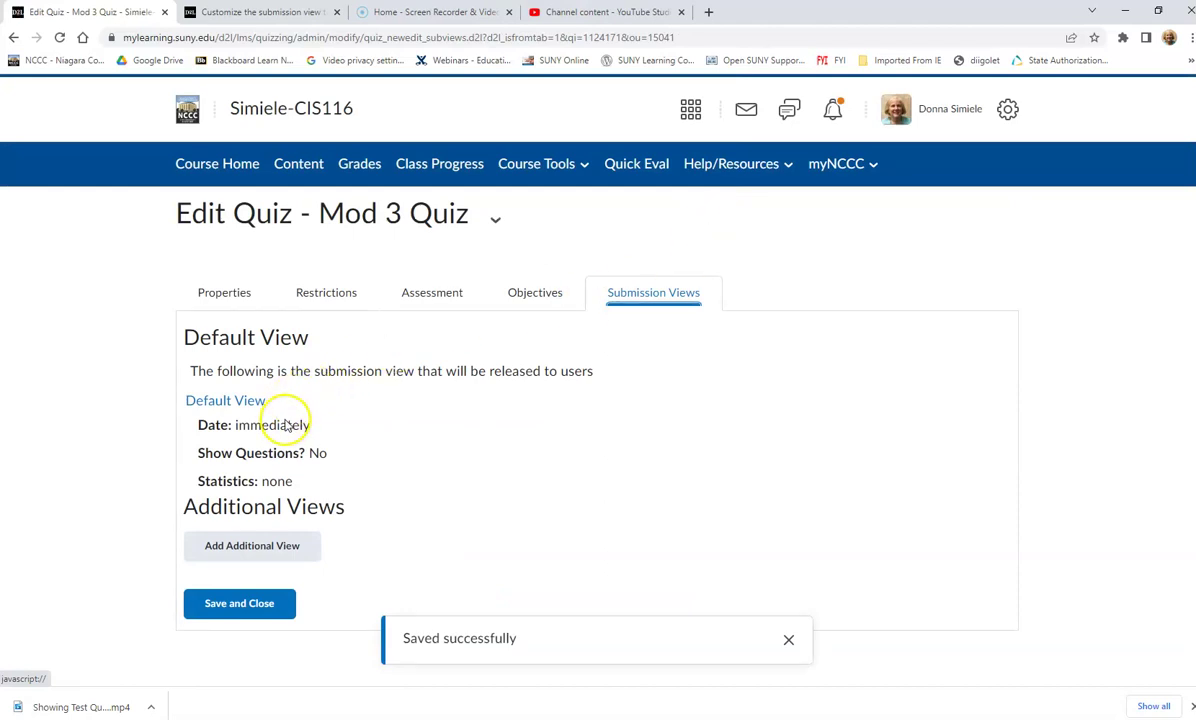
{"action": "left_click", "coordinate": [240, 401]}
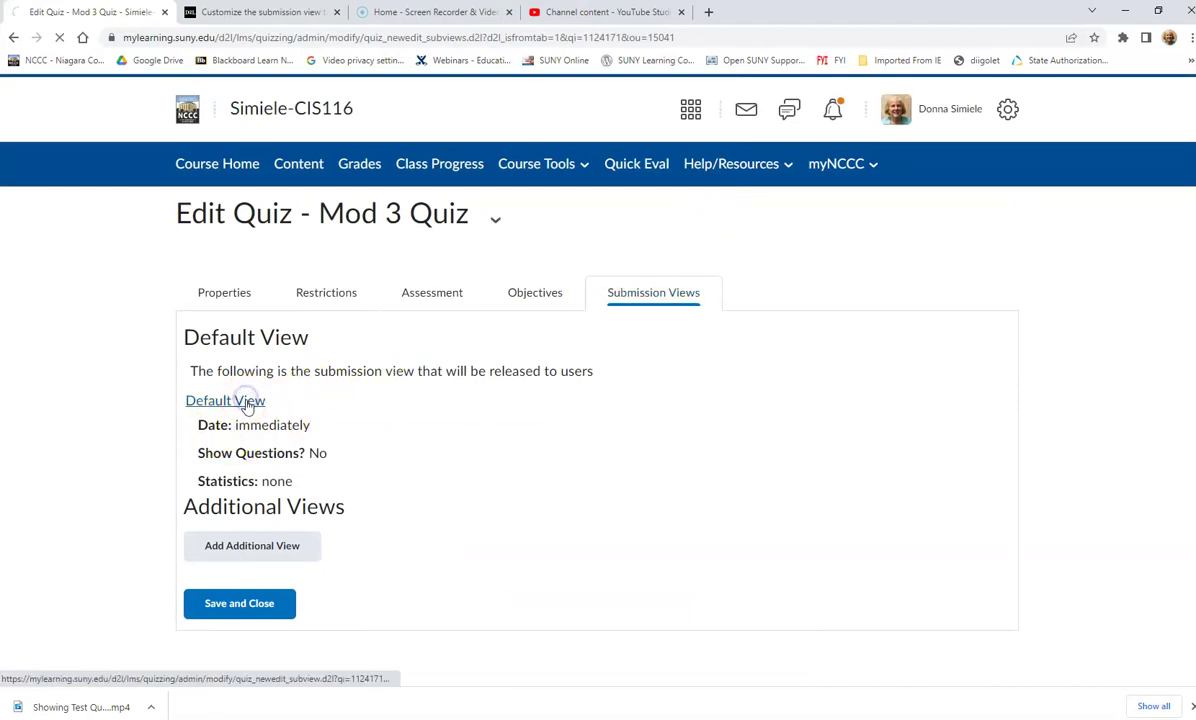
{"action": "scroll", "coordinate": [486, 440], "scroll_direction": "down", "scroll_amount": 4}
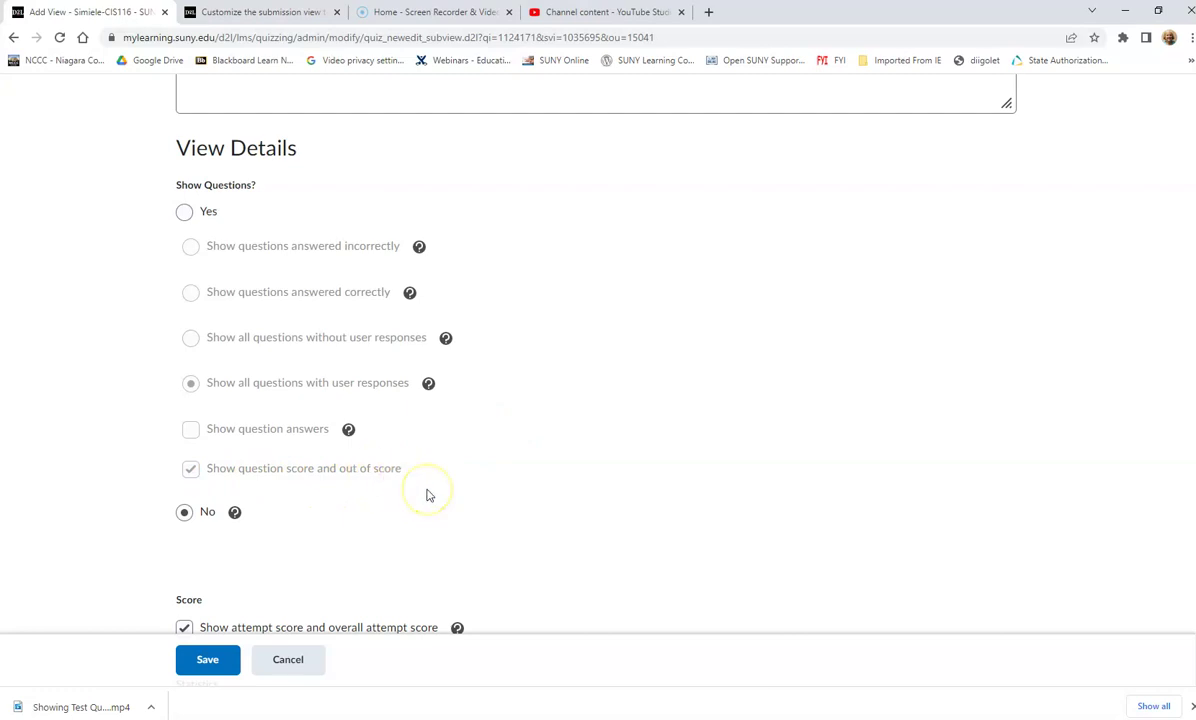
{"action": "scroll", "coordinate": [426, 495], "scroll_direction": "up", "scroll_amount": 1}
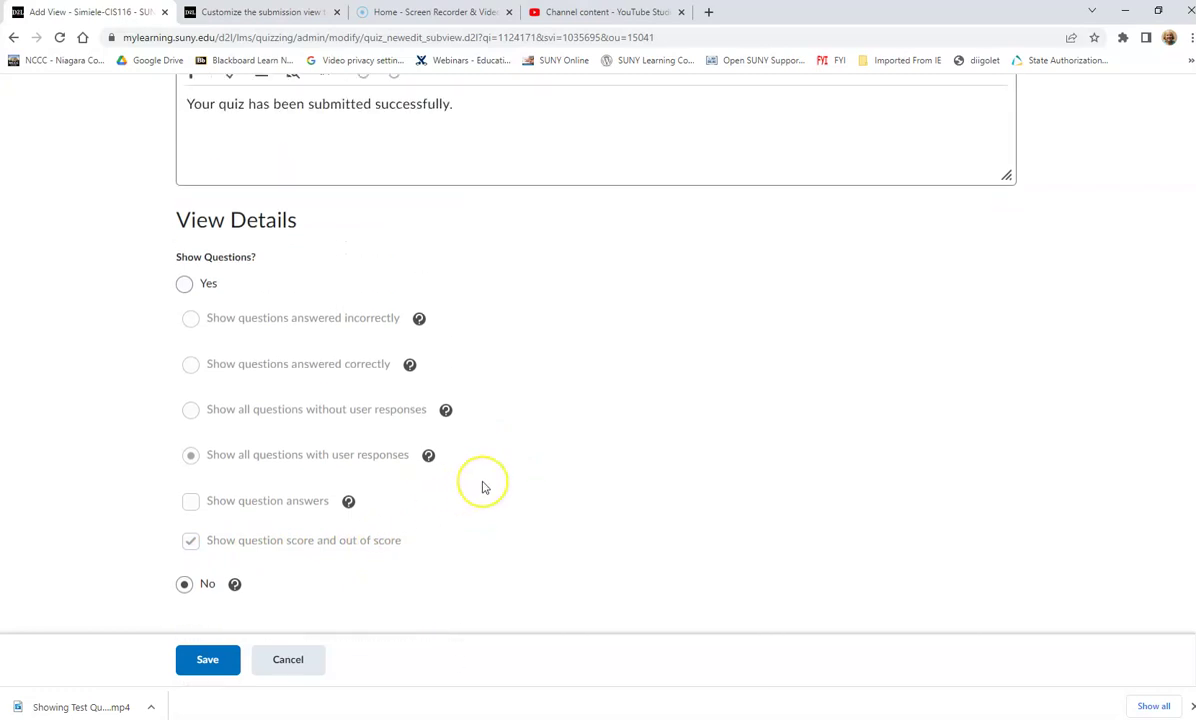
{"action": "scroll", "coordinate": [483, 487], "scroll_direction": "up", "scroll_amount": 1}
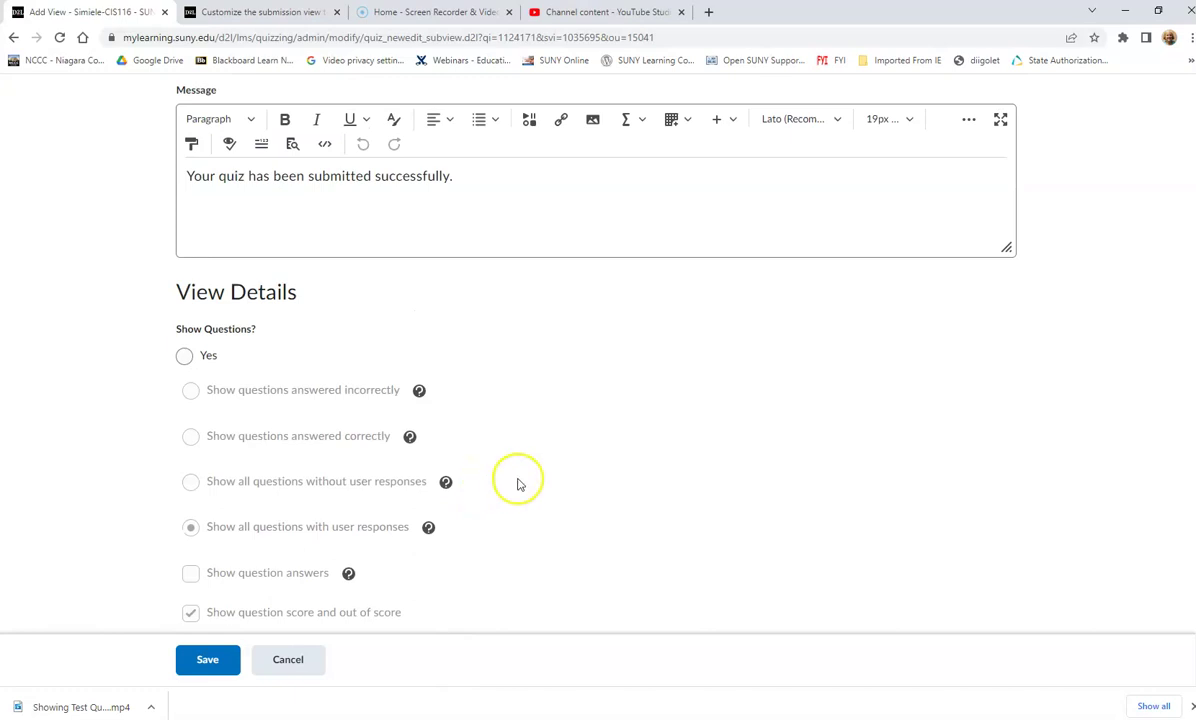
{"action": "scroll", "coordinate": [518, 484], "scroll_direction": "down", "scroll_amount": 1}
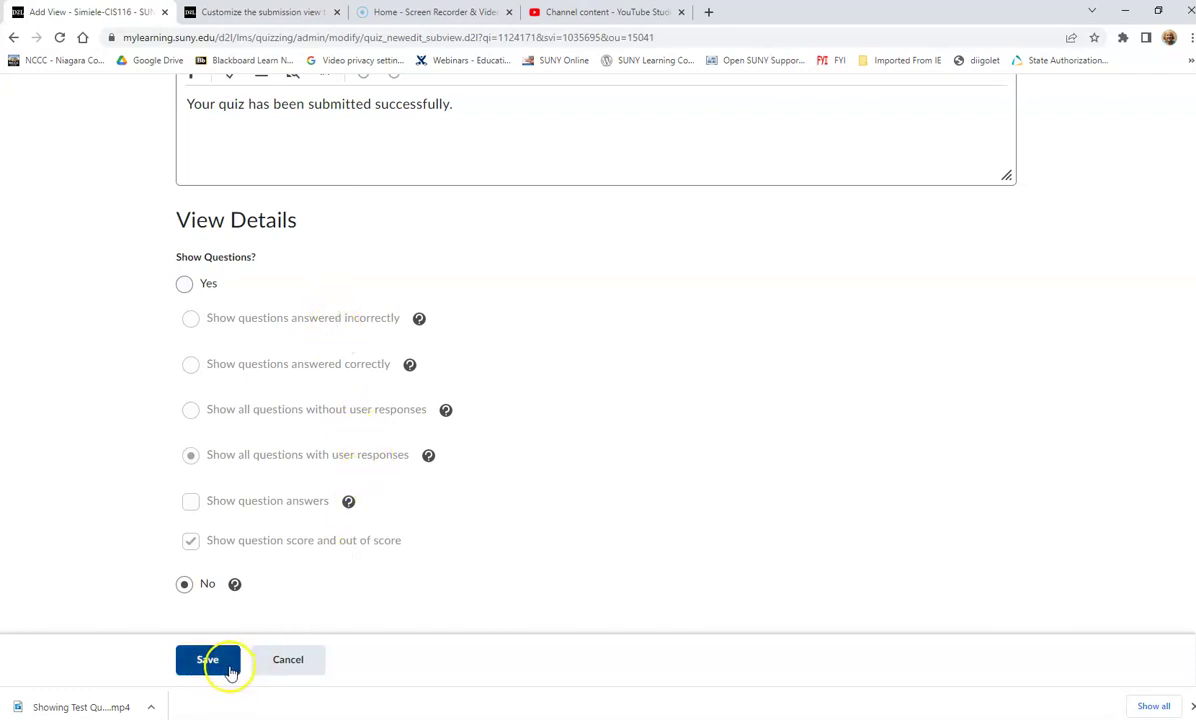
{"action": "left_click", "coordinate": [290, 668]}
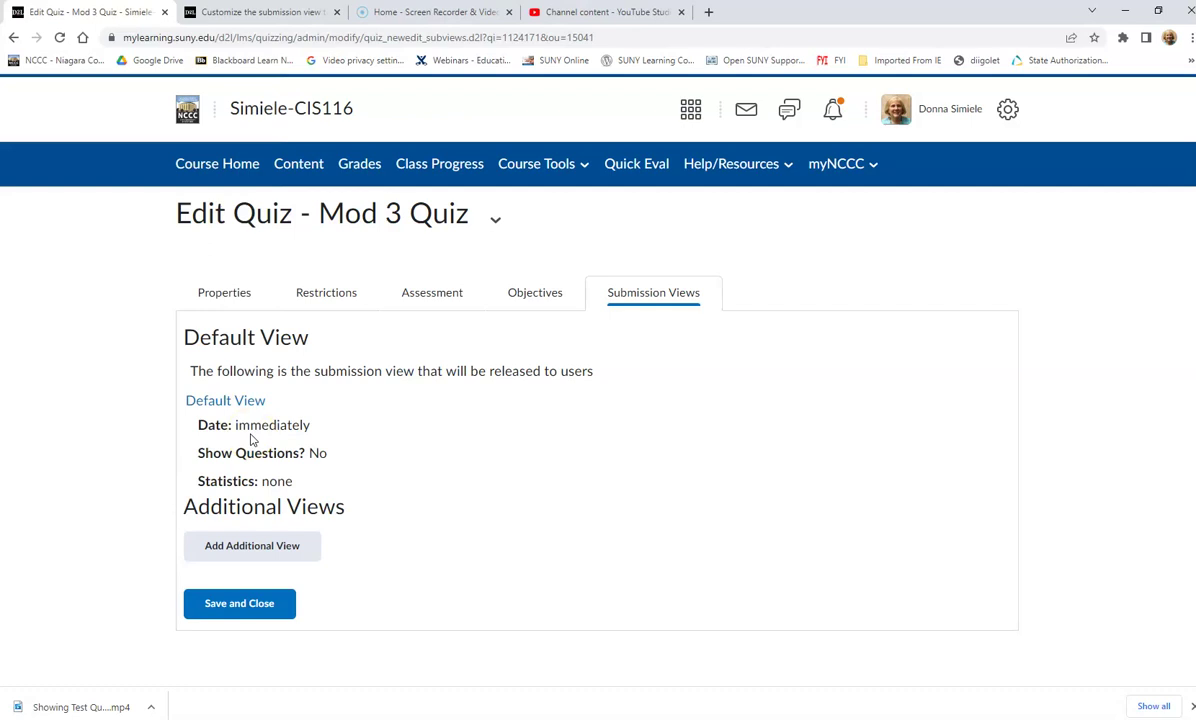
Add an additional submission view to the quiz and name it "After Due Date"
{"action": "left_click", "coordinate": [276, 557]}
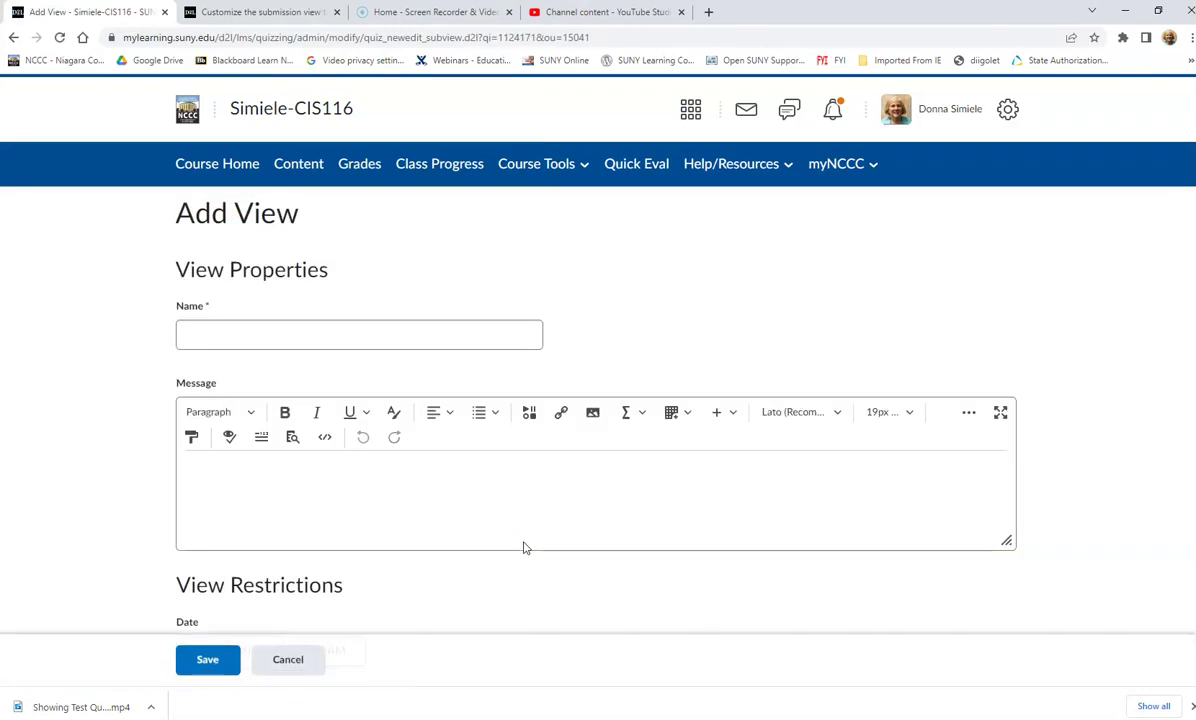
{"action": "left_click", "coordinate": [267, 338]}
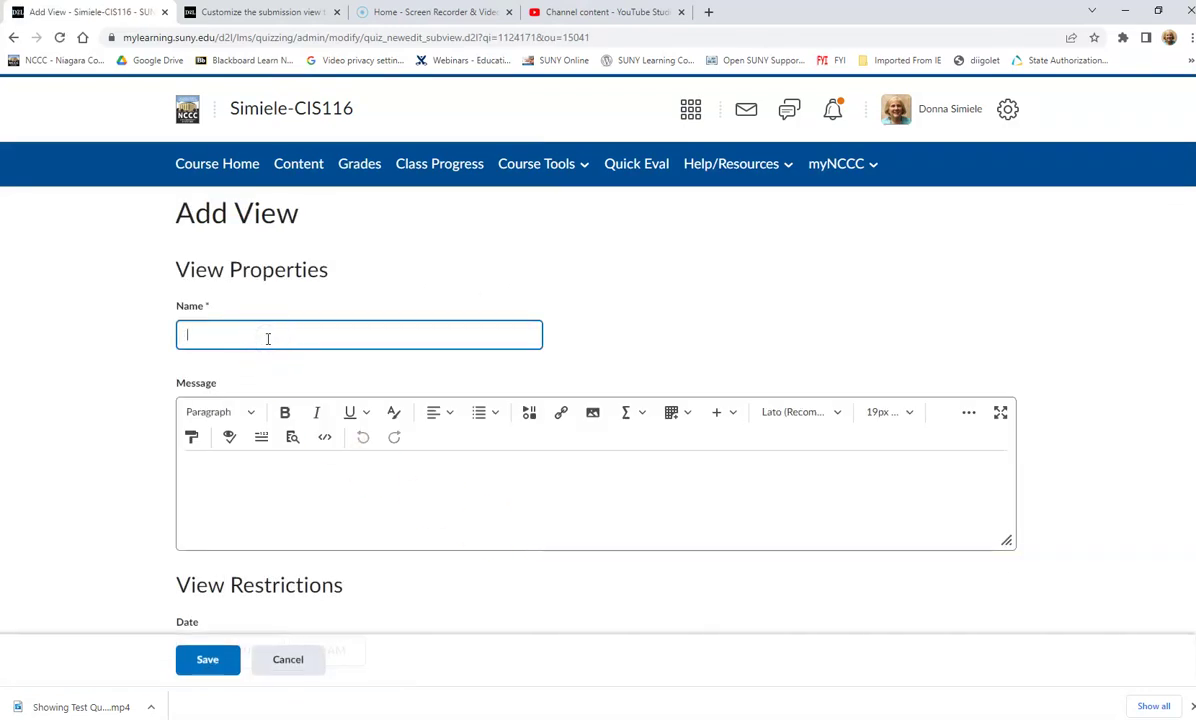
{"action": "type", "text": "After Due Date"}
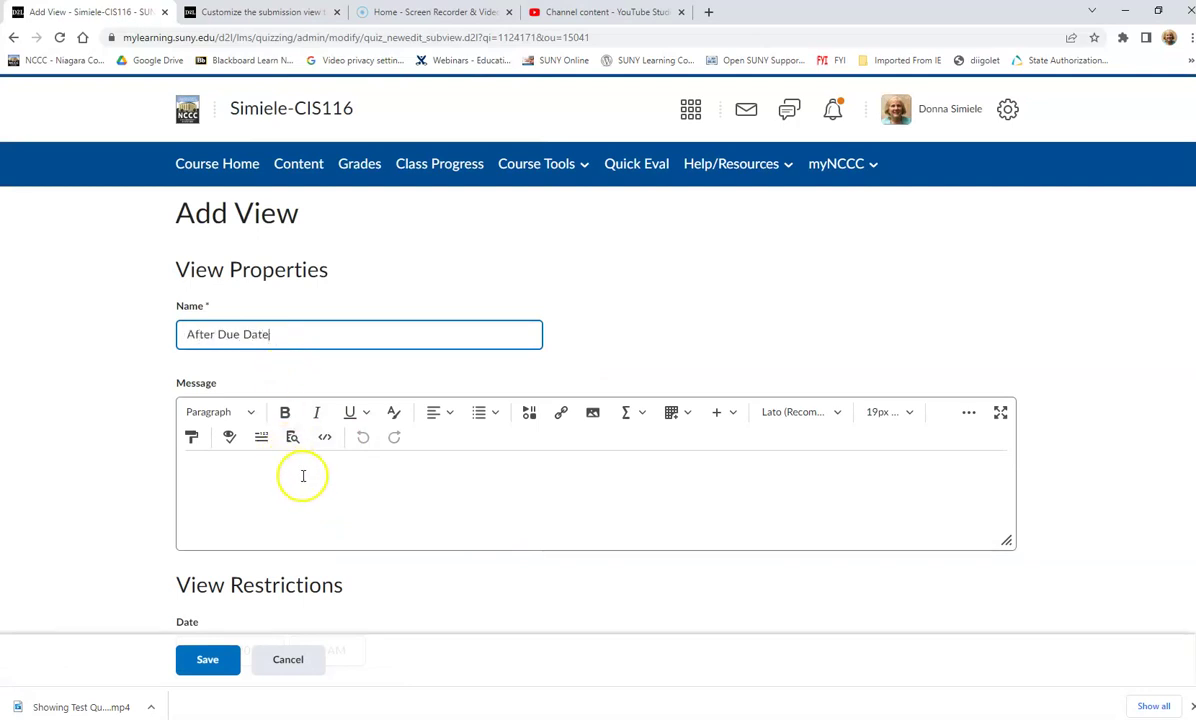
Set the new view's restriction date to 9/28/2022 at 8:00 AM
{"action": "scroll", "coordinate": [301, 470], "scroll_direction": "down", "scroll_amount": 1}
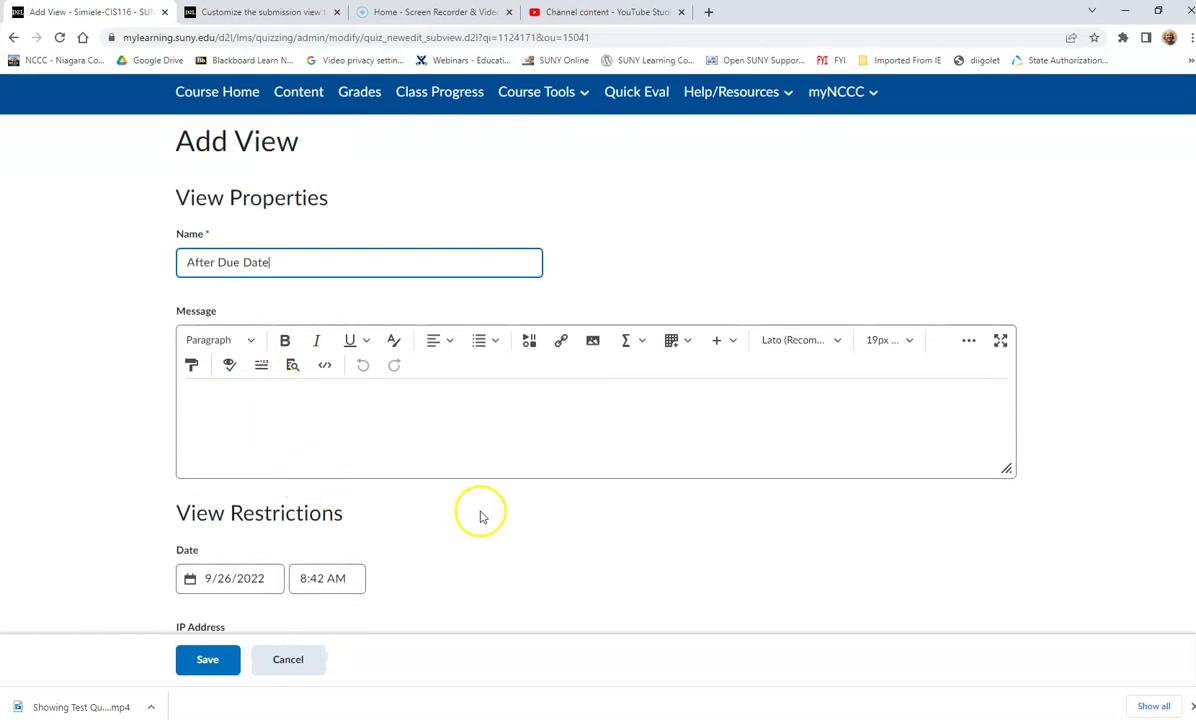
{"action": "scroll", "coordinate": [481, 512], "scroll_direction": "down", "scroll_amount": 3}
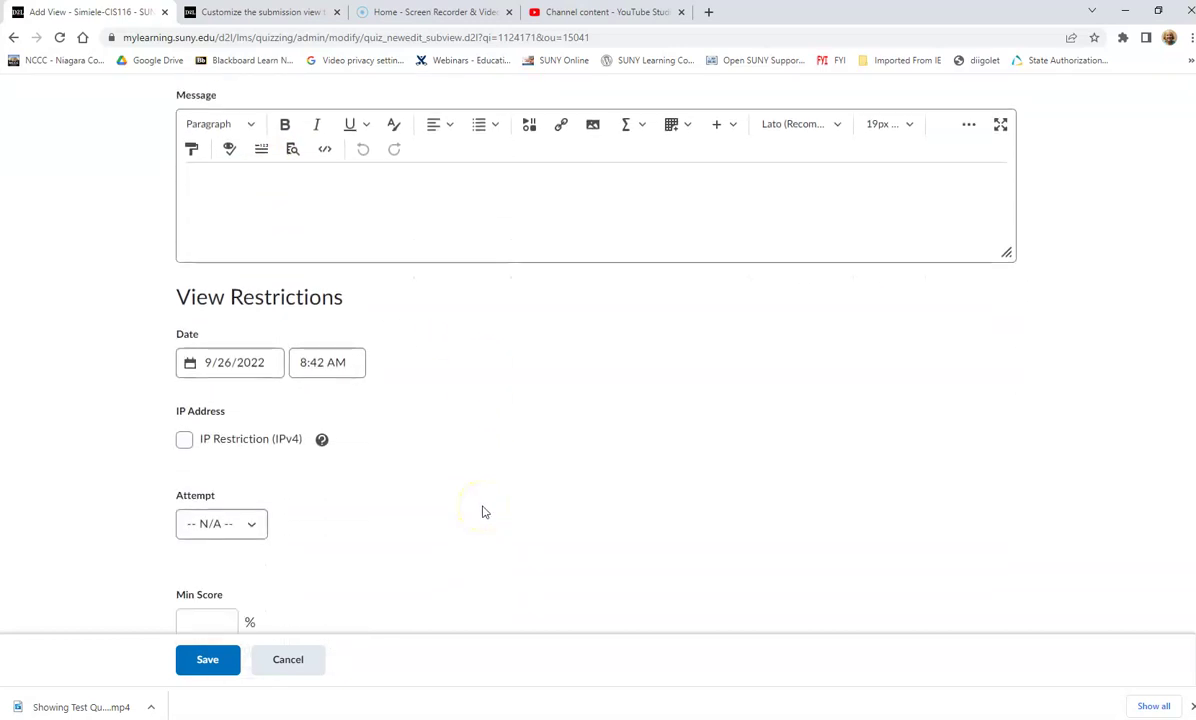
{"action": "left_click", "coordinate": [201, 371]}
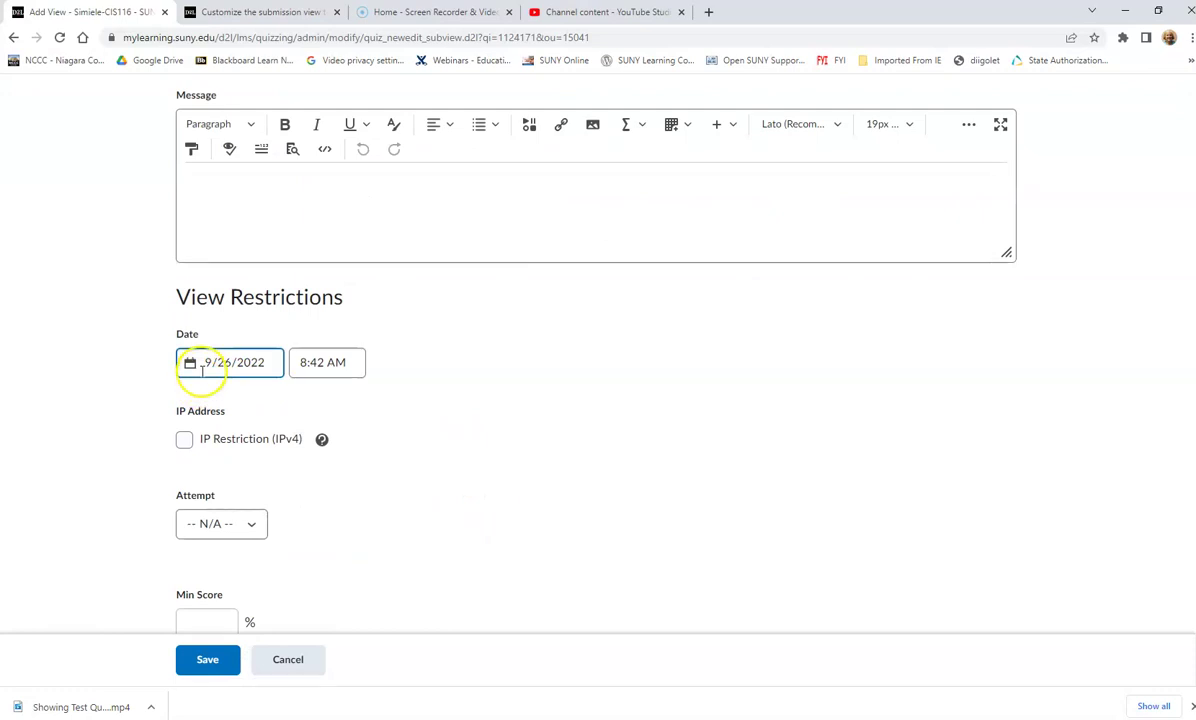
{"action": "left_click", "coordinate": [190, 365]}
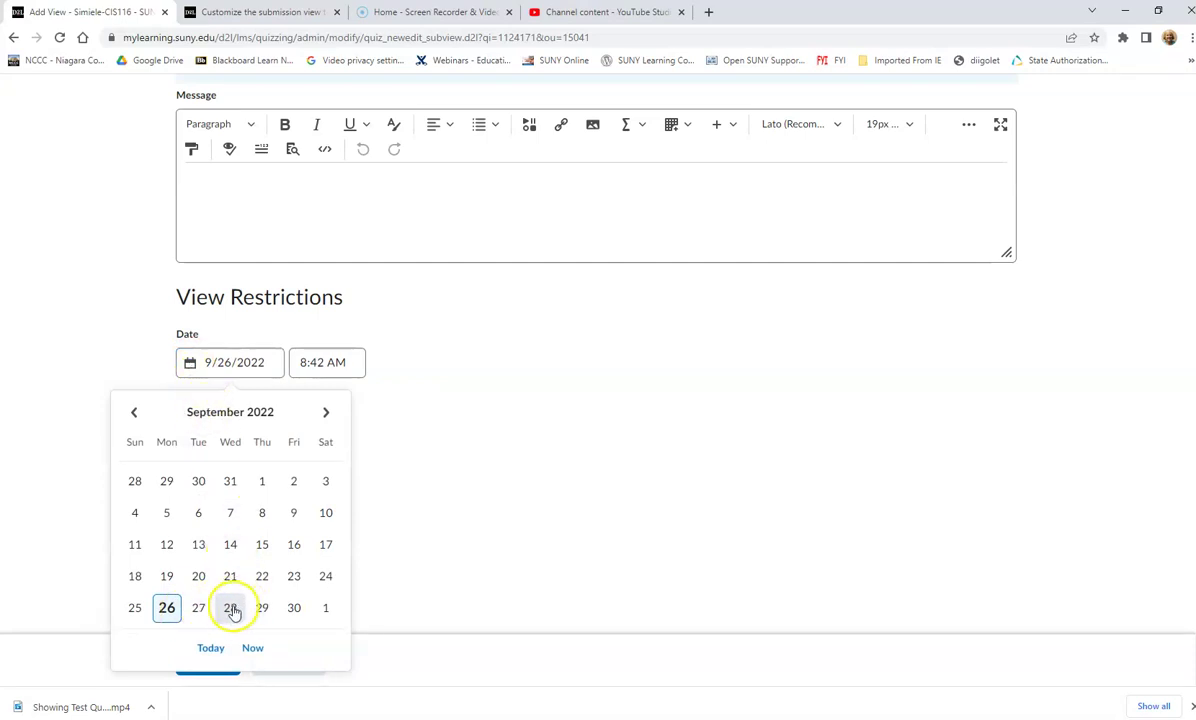
{"action": "left_click", "coordinate": [231, 608]}
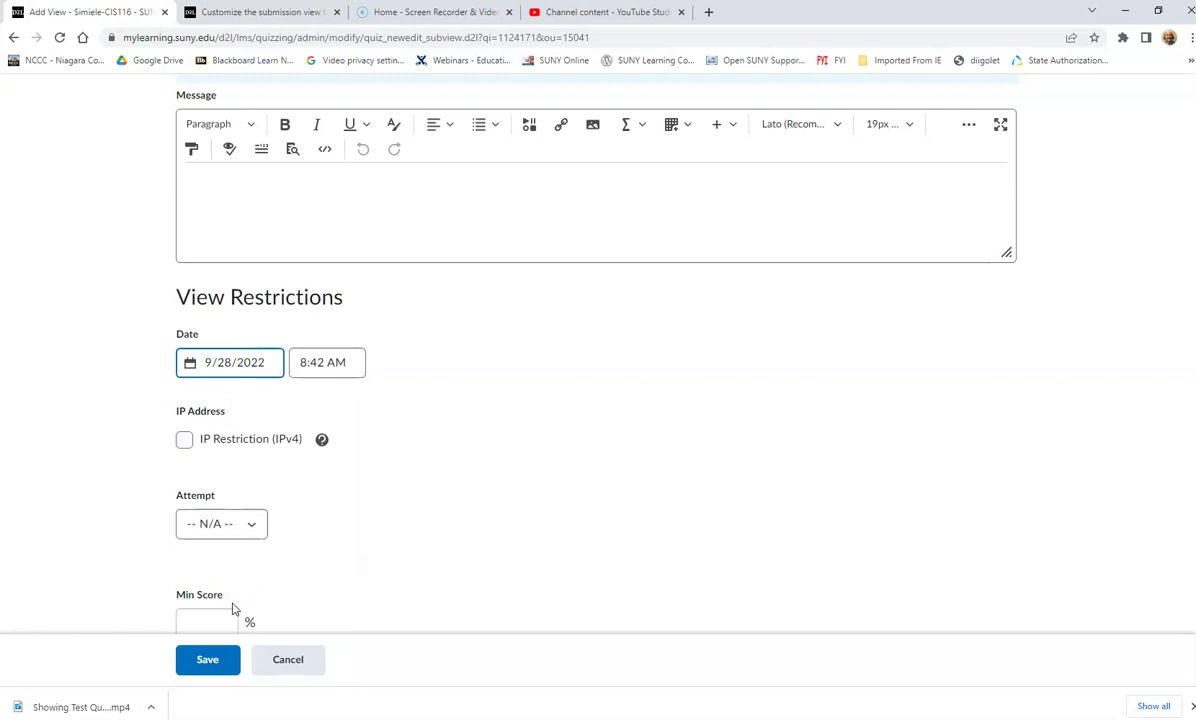
{"action": "left_click", "coordinate": [343, 362]}
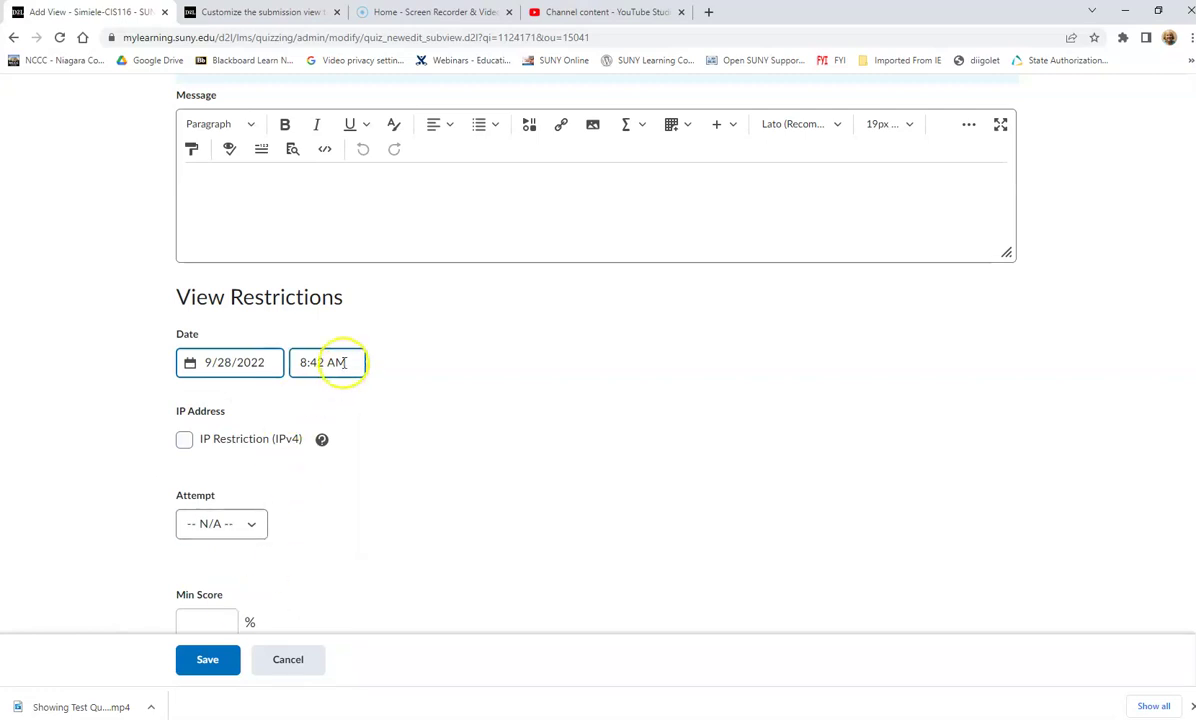
{"action": "scroll", "coordinate": [385, 527], "scroll_direction": "down", "scroll_amount": 3}
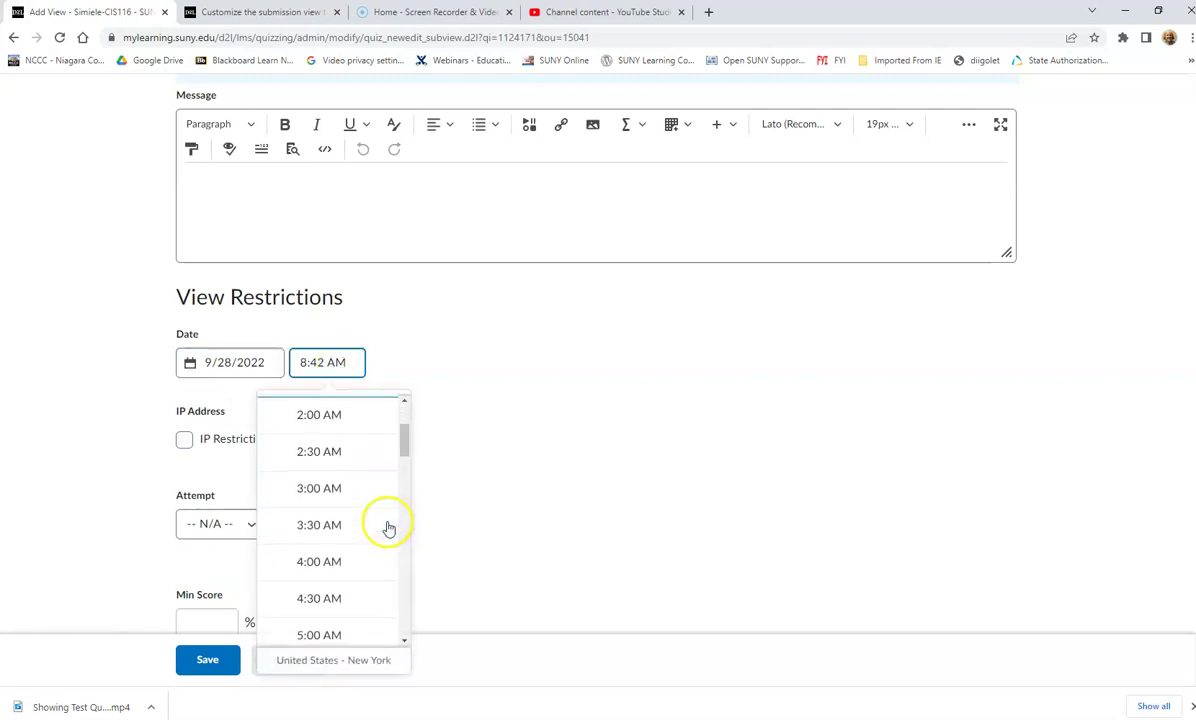
{"action": "scroll", "coordinate": [380, 532], "scroll_direction": "down", "scroll_amount": 3}
{"action": "left_click", "coordinate": [347, 569]}
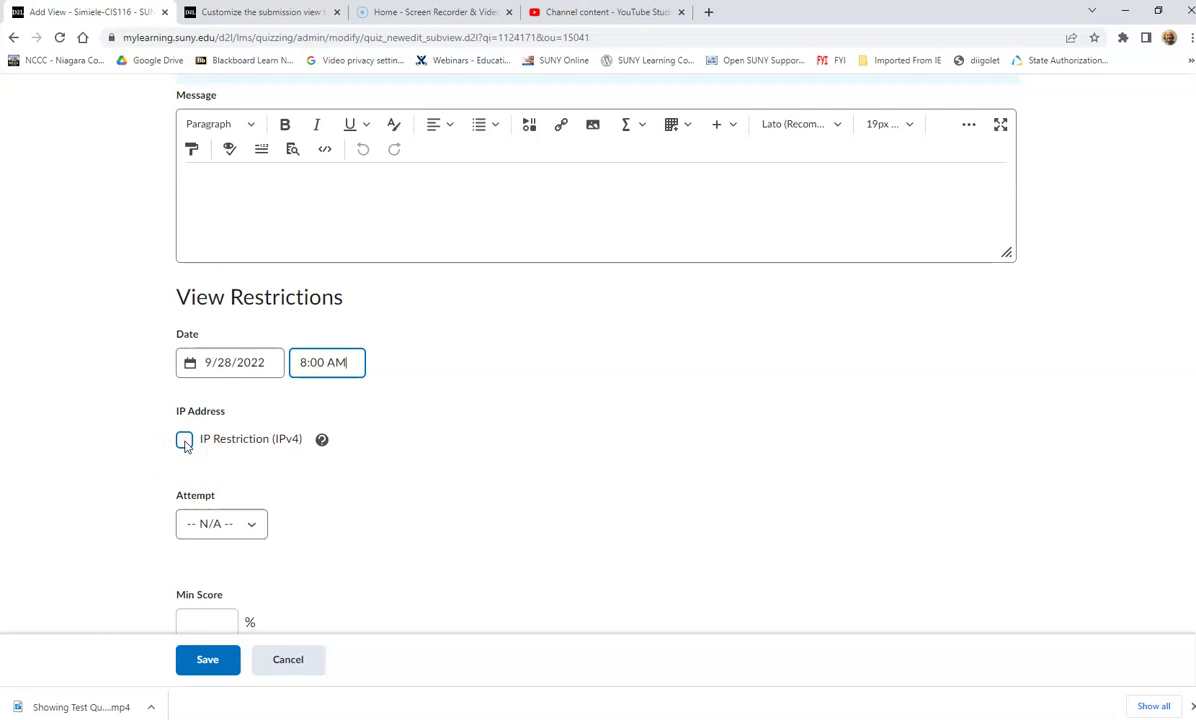
{"action": "left_click", "coordinate": [414, 454]}
Examine the attempt, minimum and maximum score, and limited duration restrictions available for the view
{"action": "scroll", "coordinate": [415, 455], "scroll_direction": "down", "scroll_amount": 1}
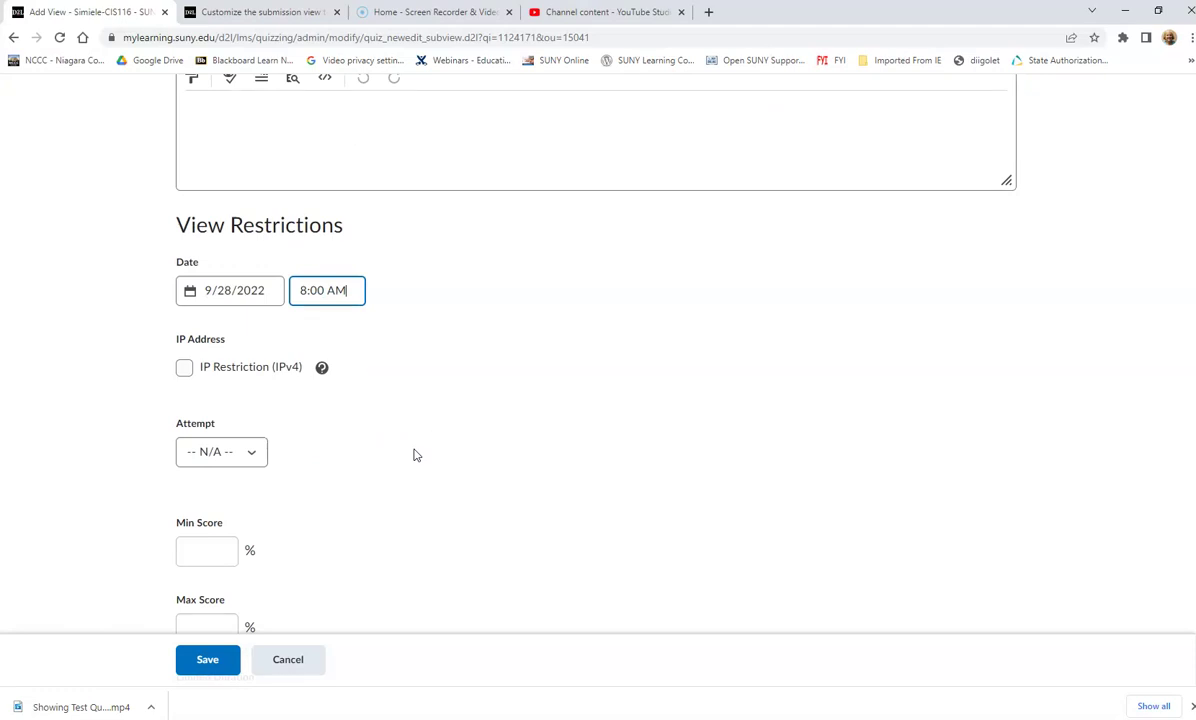
{"action": "left_click", "coordinate": [225, 454]}
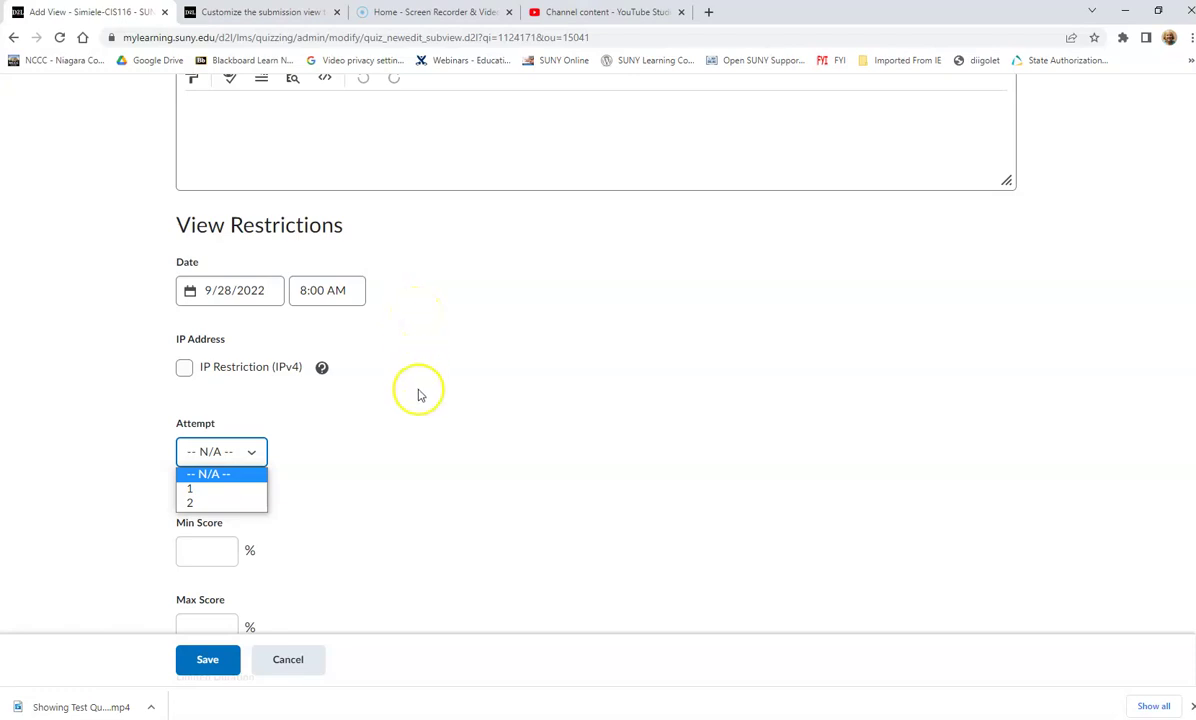
{"action": "left_click", "coordinate": [393, 455]}
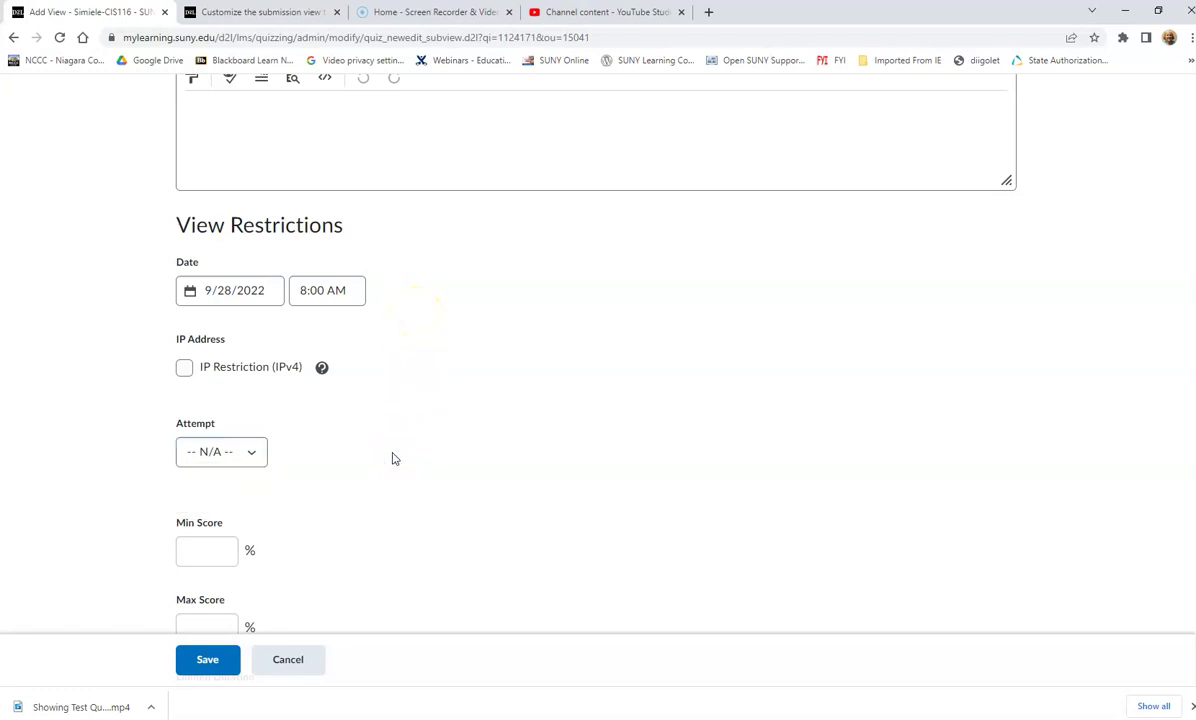
{"action": "scroll", "coordinate": [393, 458], "scroll_direction": "down", "scroll_amount": 3}
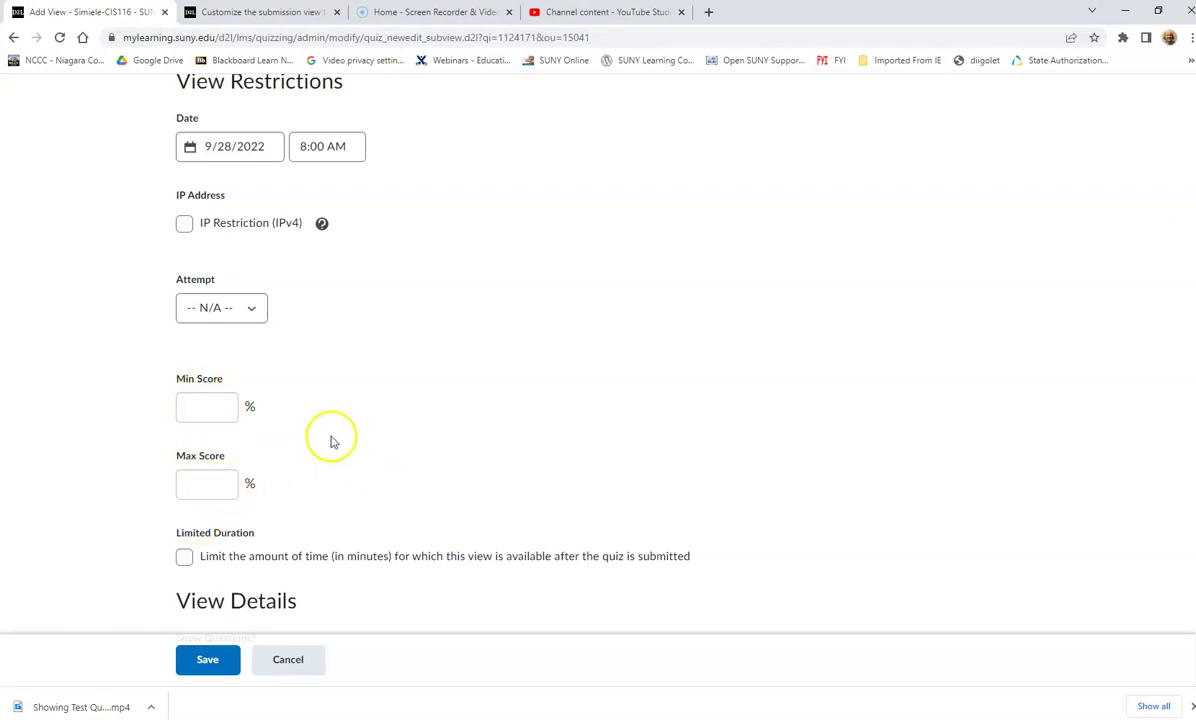
{"action": "scroll", "coordinate": [340, 446], "scroll_direction": "down", "scroll_amount": 2}
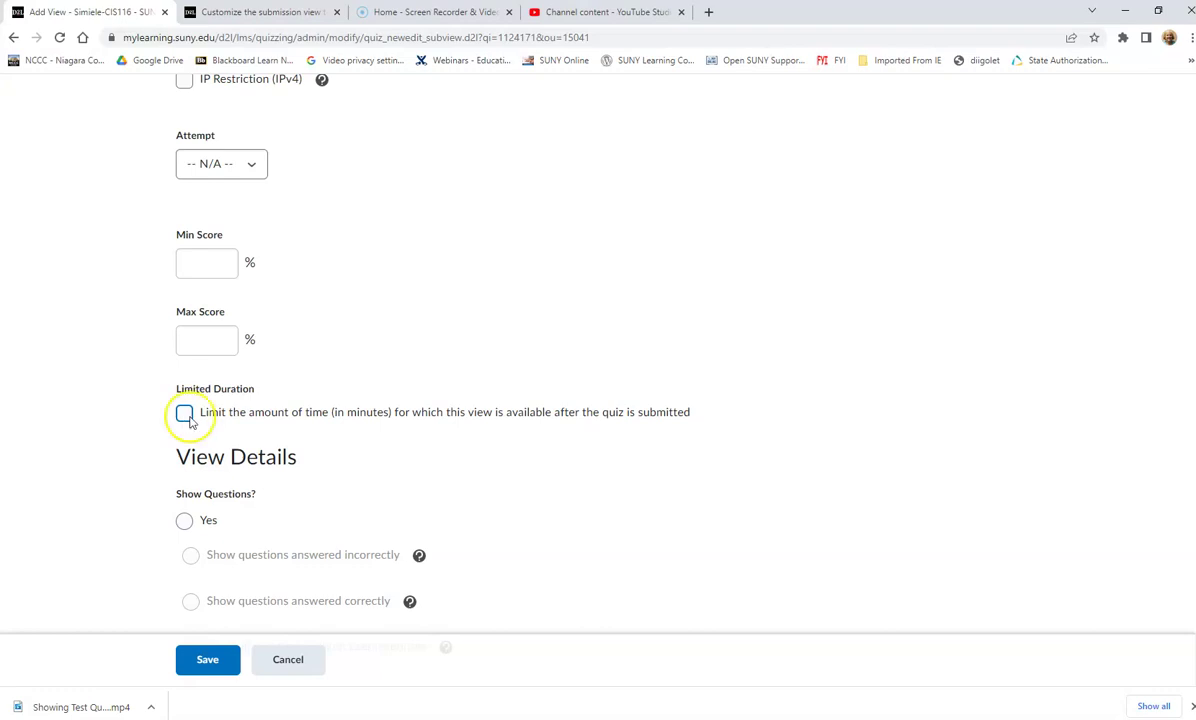
Turn on showing questions in the details of the new view
{"action": "scroll", "coordinate": [390, 410], "scroll_direction": "down", "scroll_amount": 2}
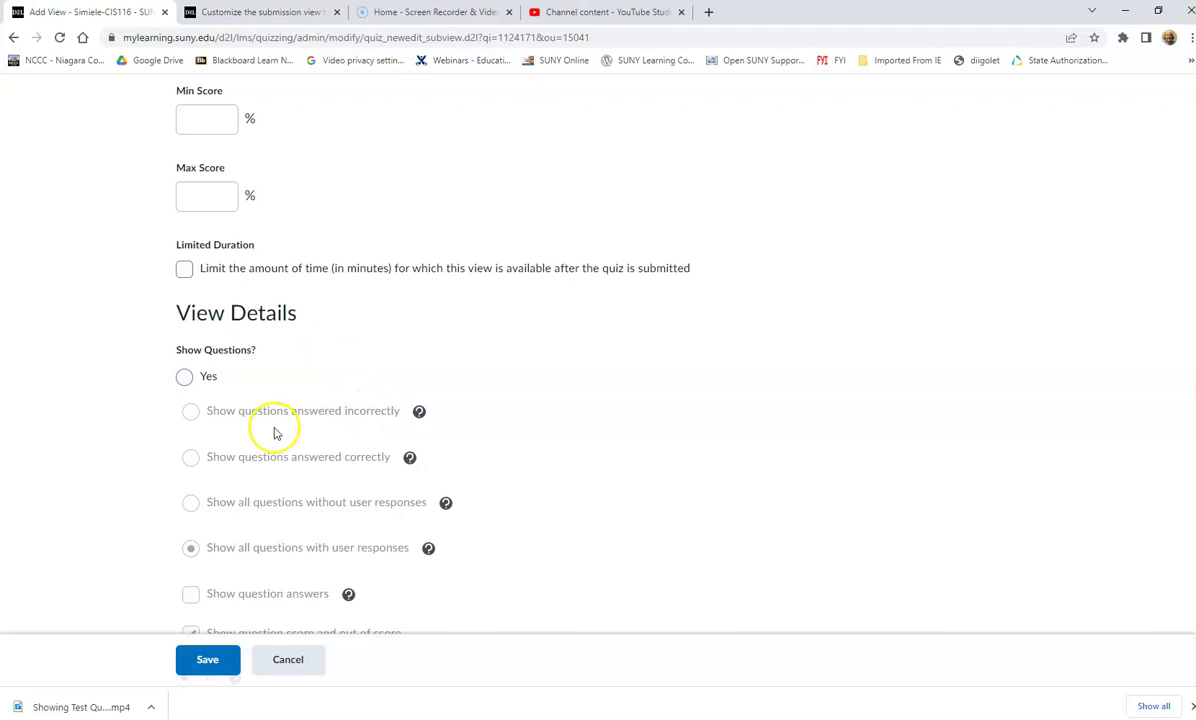
{"action": "left_click", "coordinate": [184, 377]}
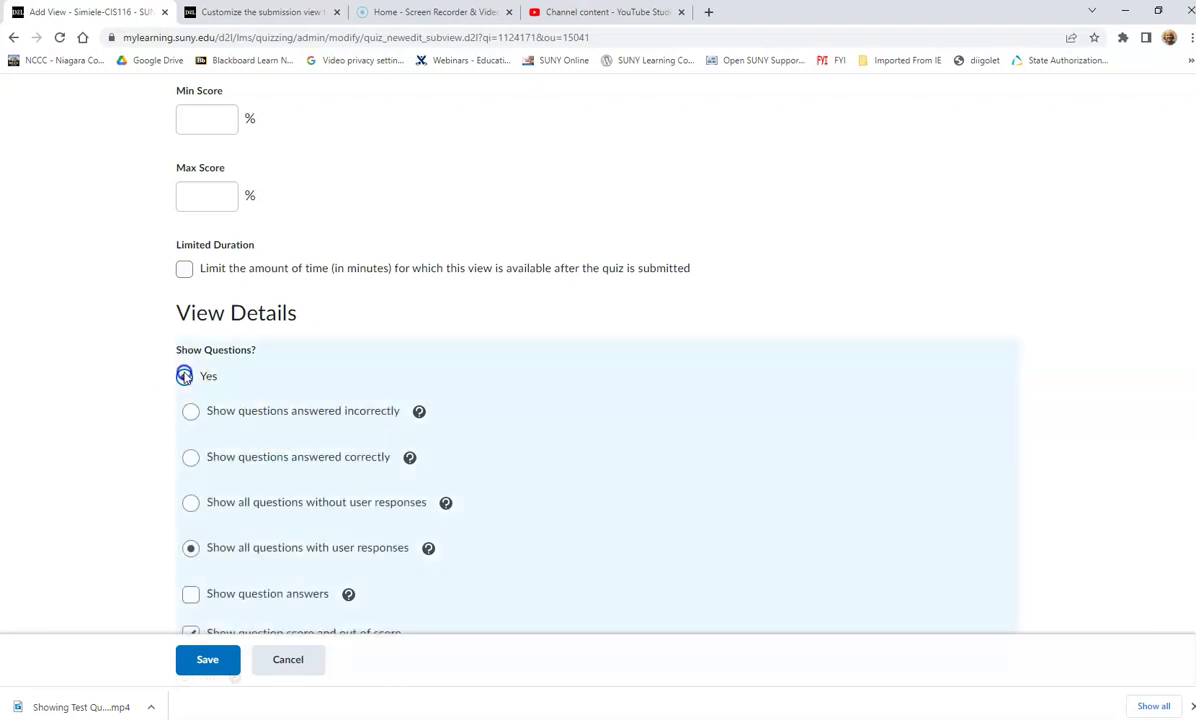
{"action": "scroll", "coordinate": [609, 390], "scroll_direction": "down", "scroll_amount": 1}
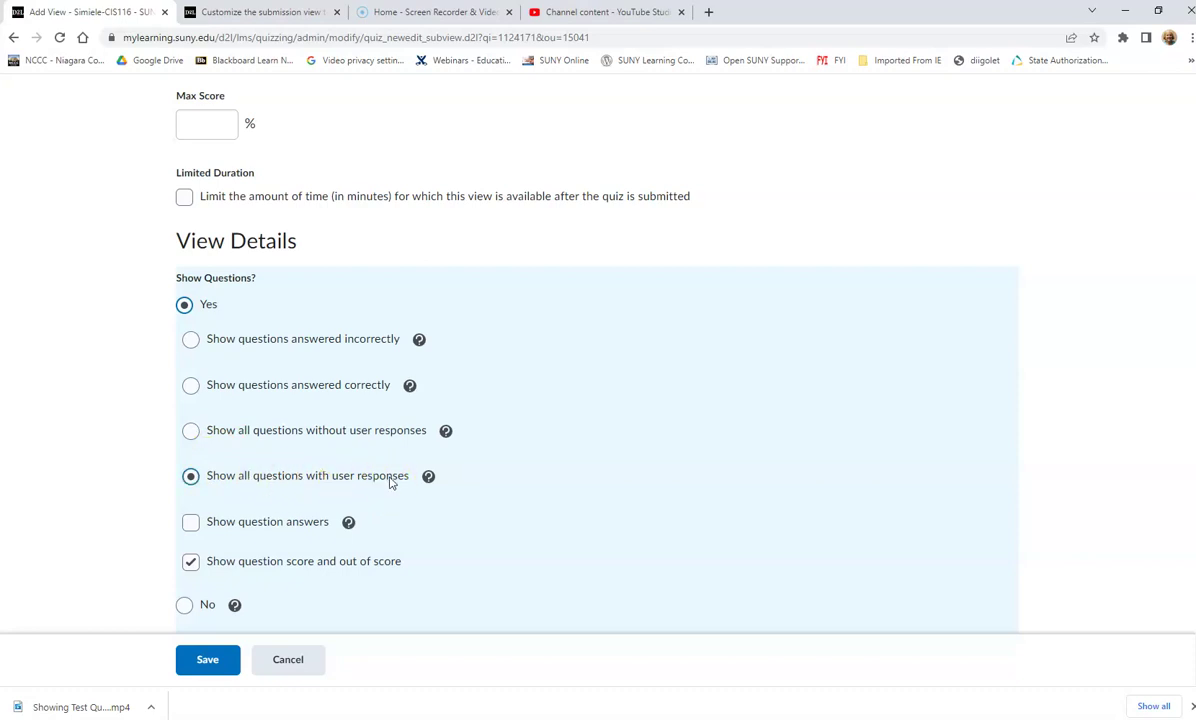
Turn on showing question answers in the view's details and review the score and statistics options
{"action": "left_click", "coordinate": [191, 522]}
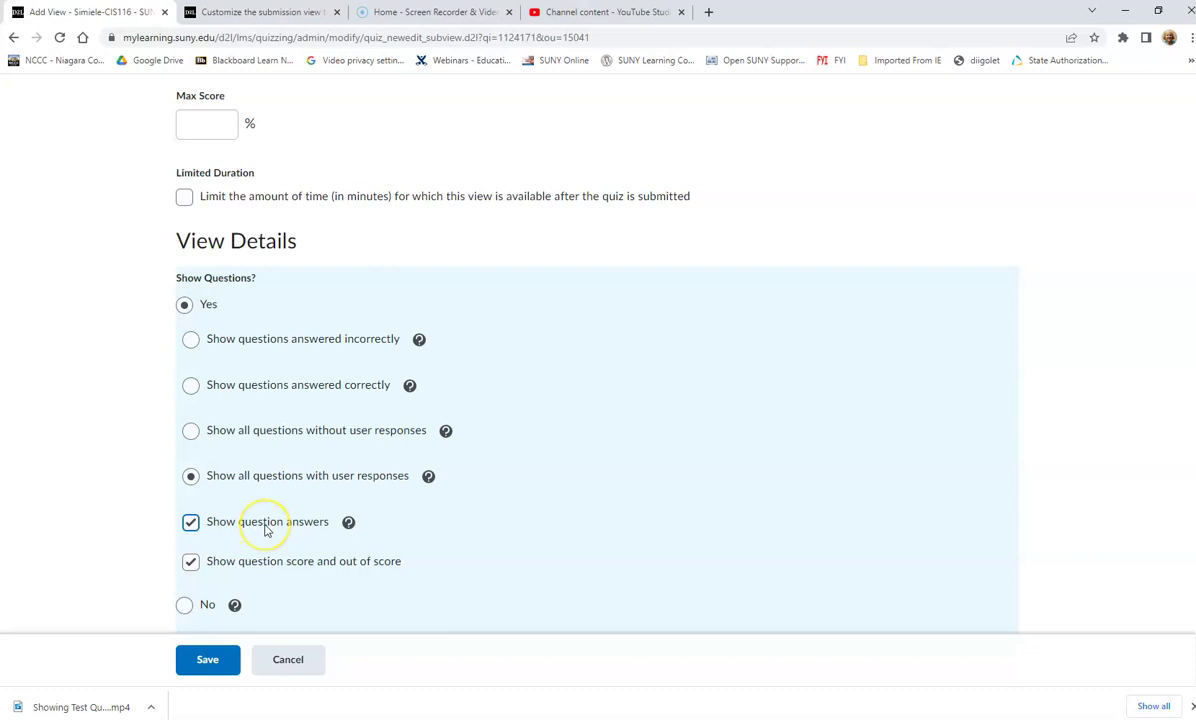
{"action": "scroll", "coordinate": [265, 530], "scroll_direction": "down", "scroll_amount": 1}
{"action": "scroll", "coordinate": [265, 530], "scroll_direction": "down", "scroll_amount": 1}
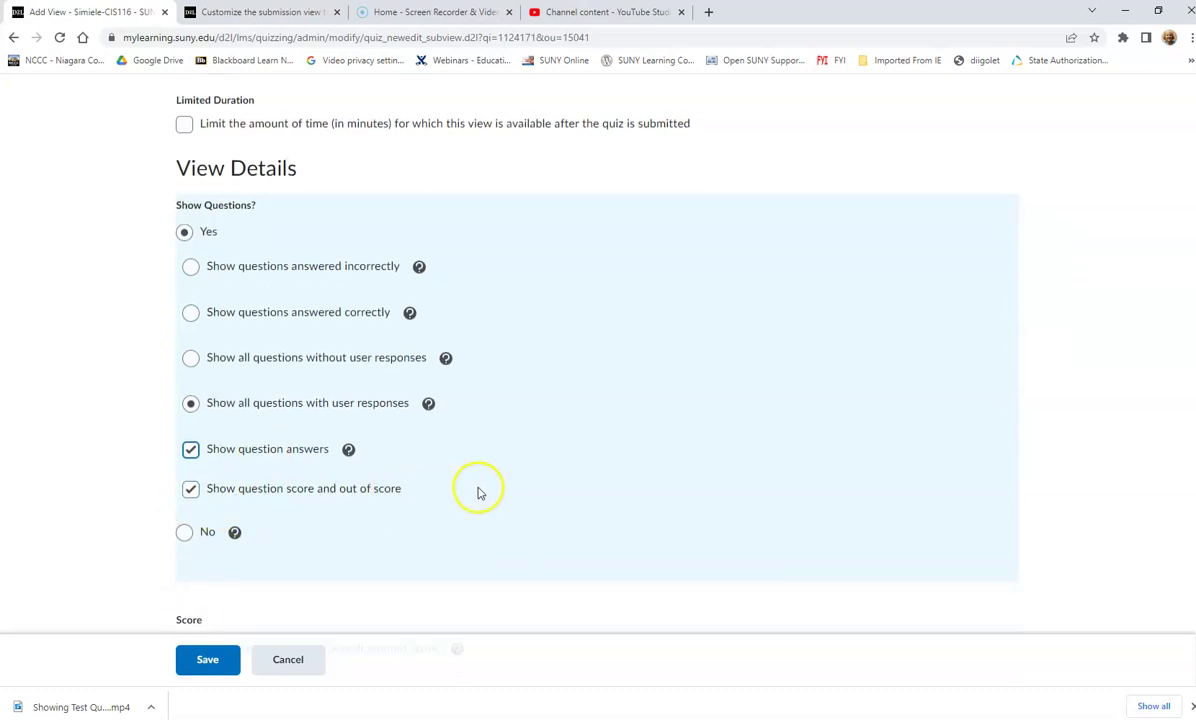
{"action": "scroll", "coordinate": [478, 491], "scroll_direction": "down", "scroll_amount": 2}
{"action": "scroll", "coordinate": [585, 472], "scroll_direction": "down", "scroll_amount": 1}
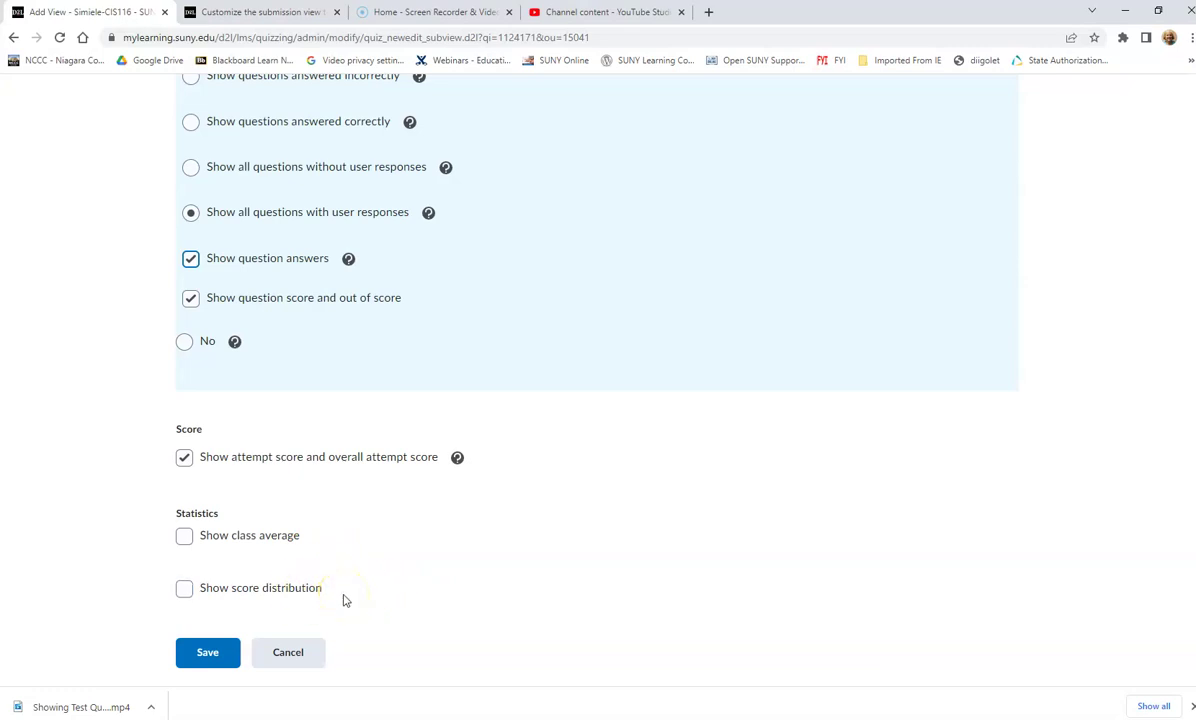
Recheck the restriction date and time of the "After Due Date" view and save the view
{"action": "scroll", "coordinate": [343, 600], "scroll_direction": "up", "scroll_amount": 15}
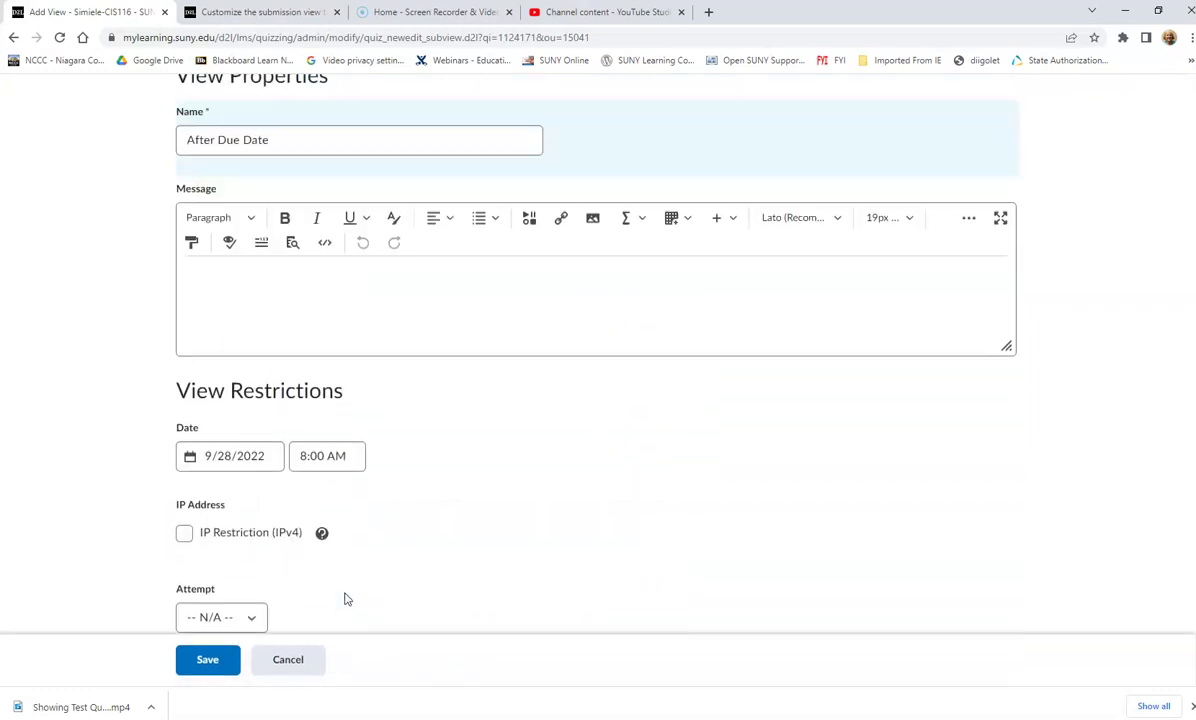
{"action": "left_click", "coordinate": [225, 461]}
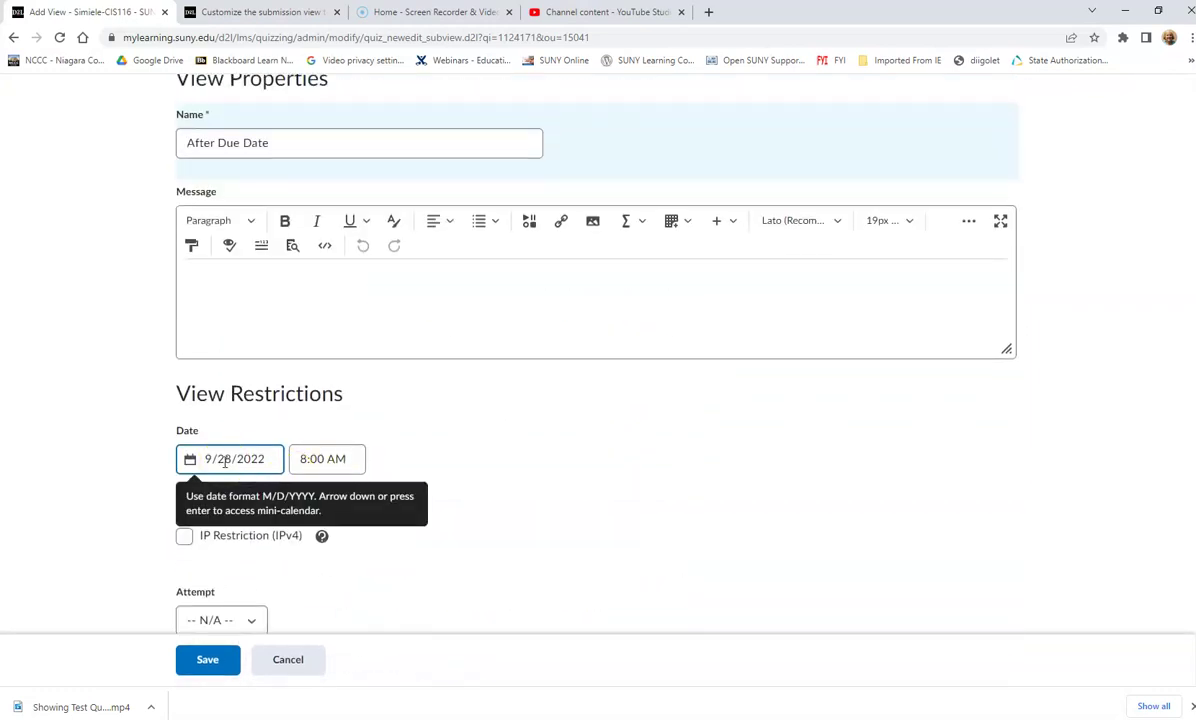
{"action": "left_click", "coordinate": [299, 459]}
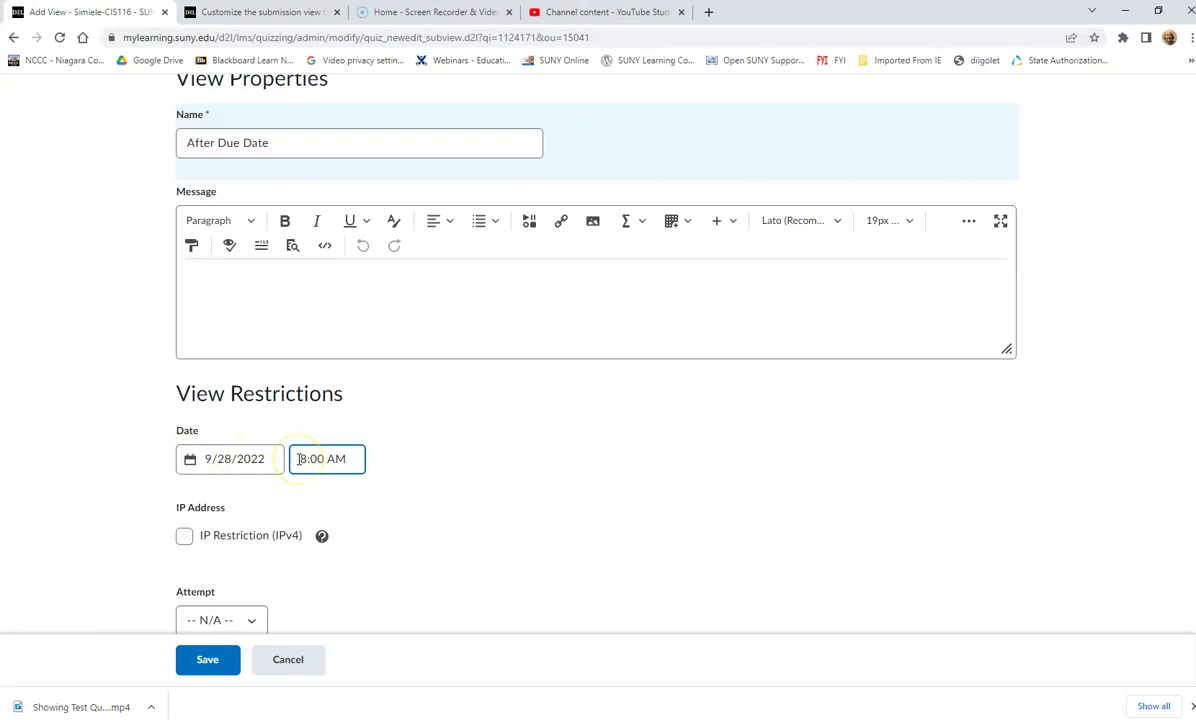
{"action": "scroll", "coordinate": [480, 456], "scroll_direction": "down", "scroll_amount": 7}
{"action": "scroll", "coordinate": [483, 463], "scroll_direction": "down", "scroll_amount": 2}
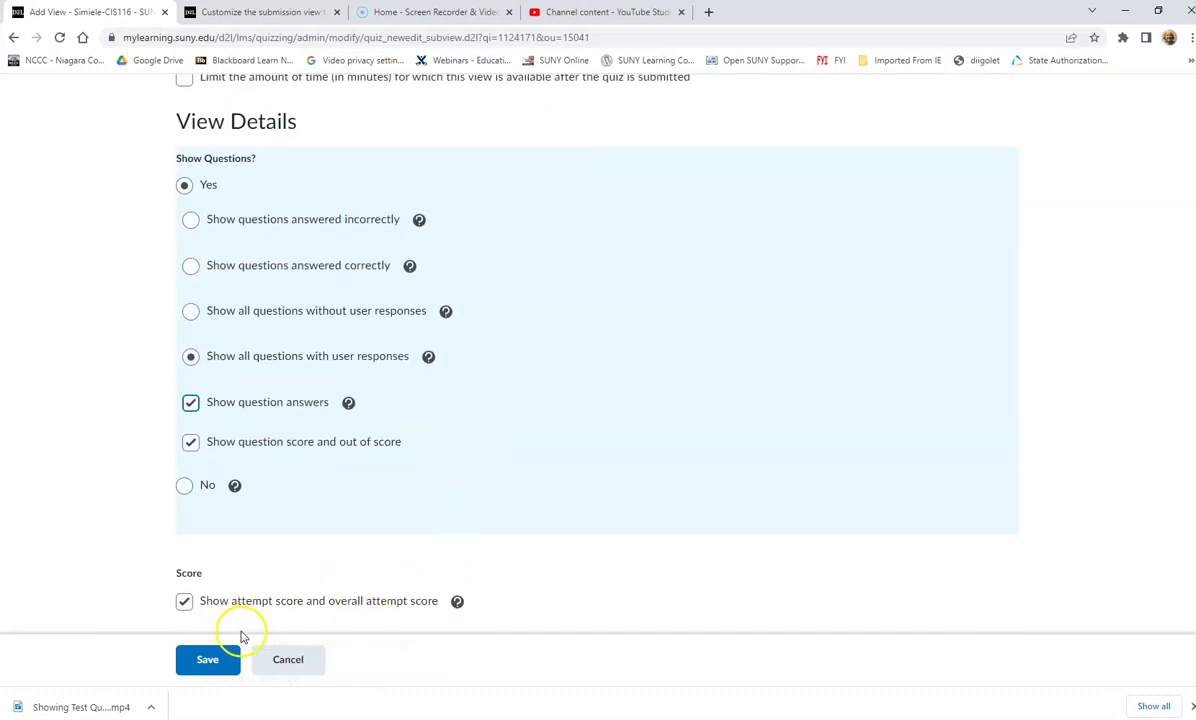
{"action": "left_click", "coordinate": [207, 659]}
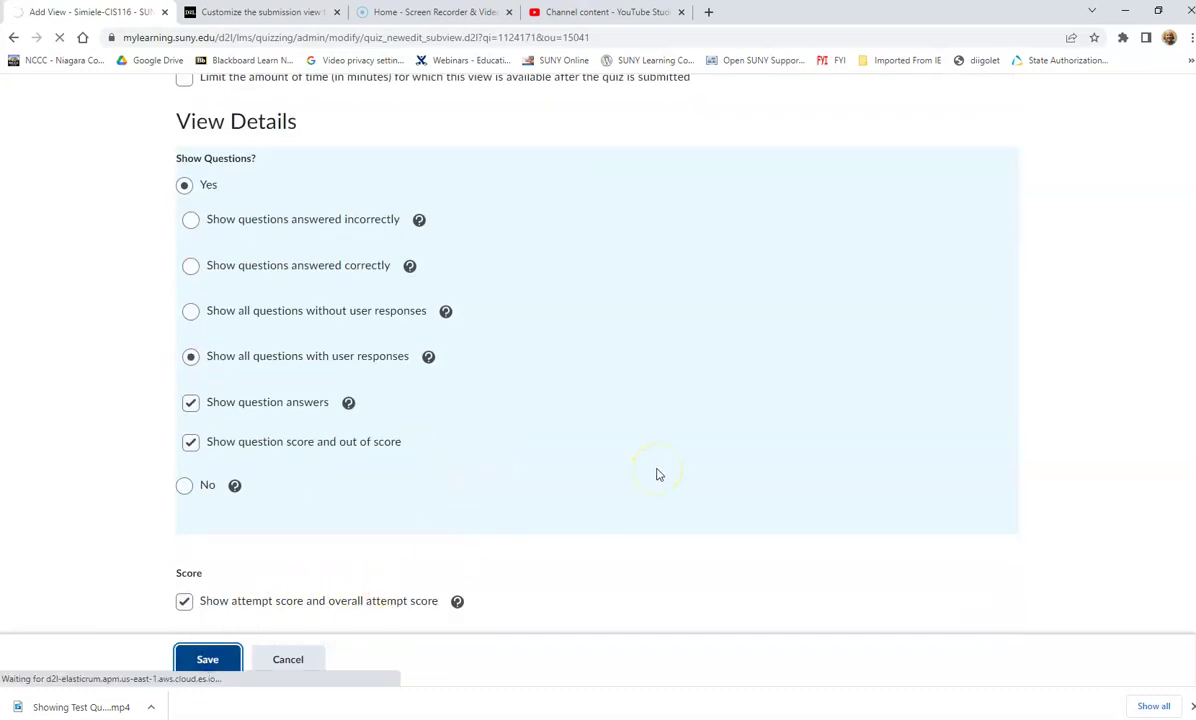
Review the summary of the additional view, and save and close the Mod 3 Quiz
{"action": "scroll", "coordinate": [657, 474], "scroll_direction": "down", "scroll_amount": 2}
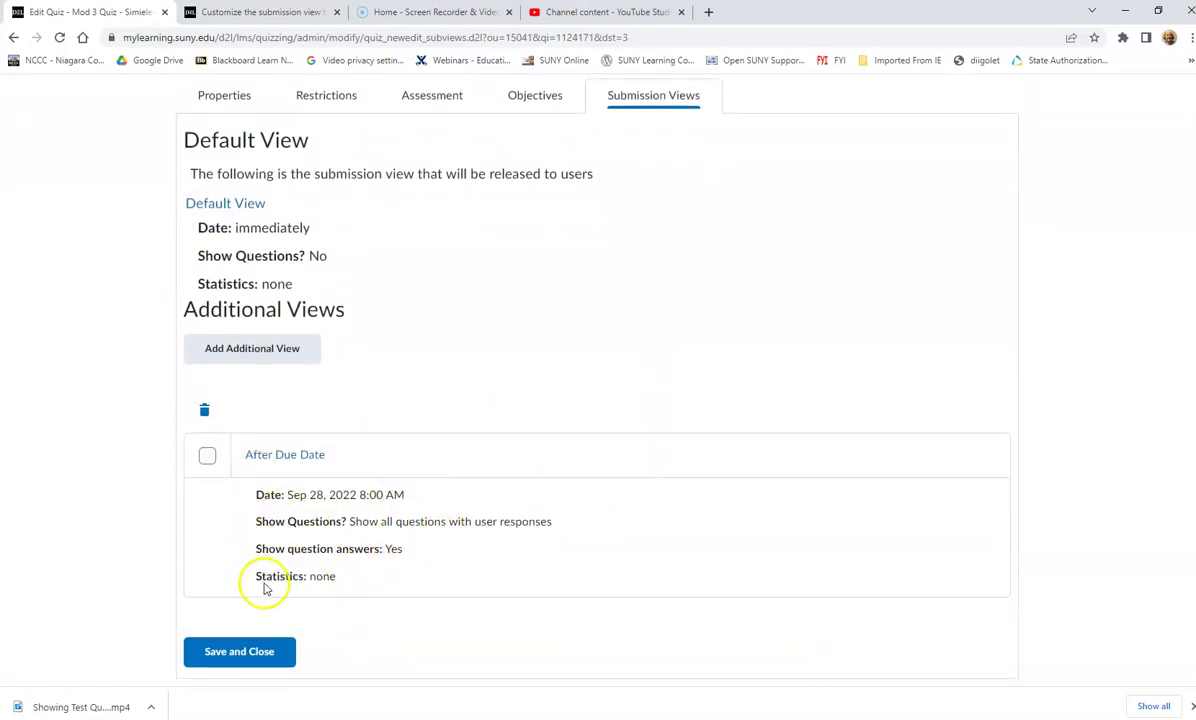
{"action": "left_click", "coordinate": [236, 660]}
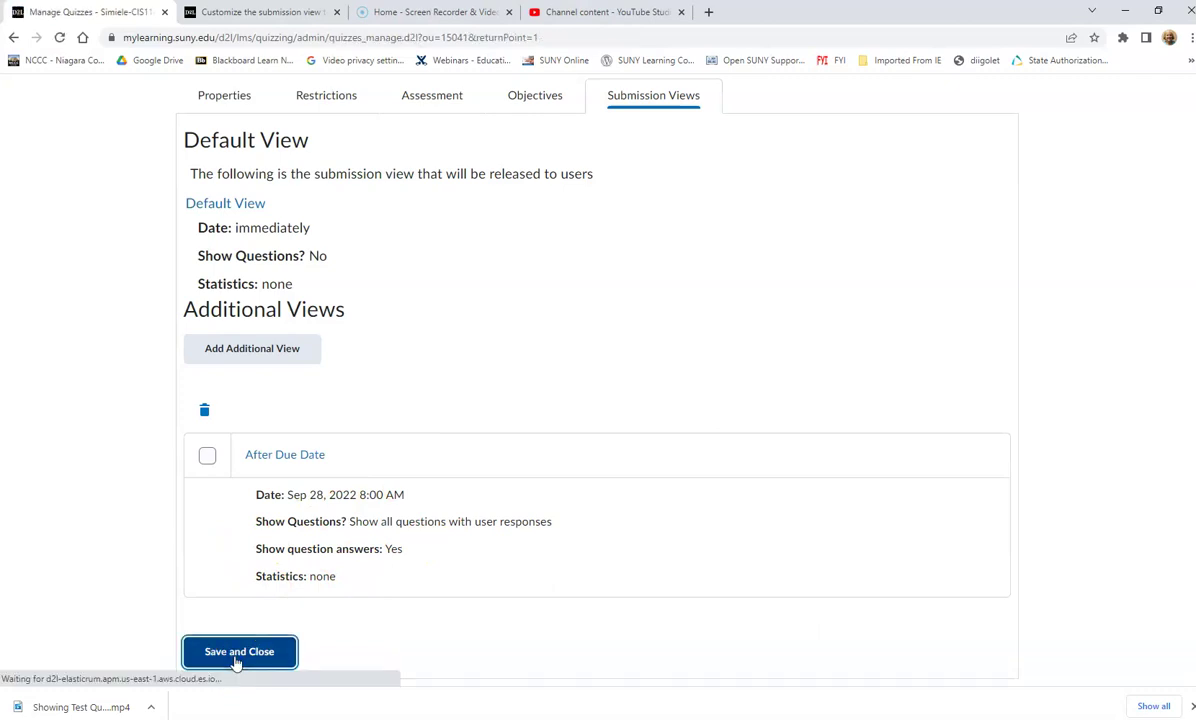